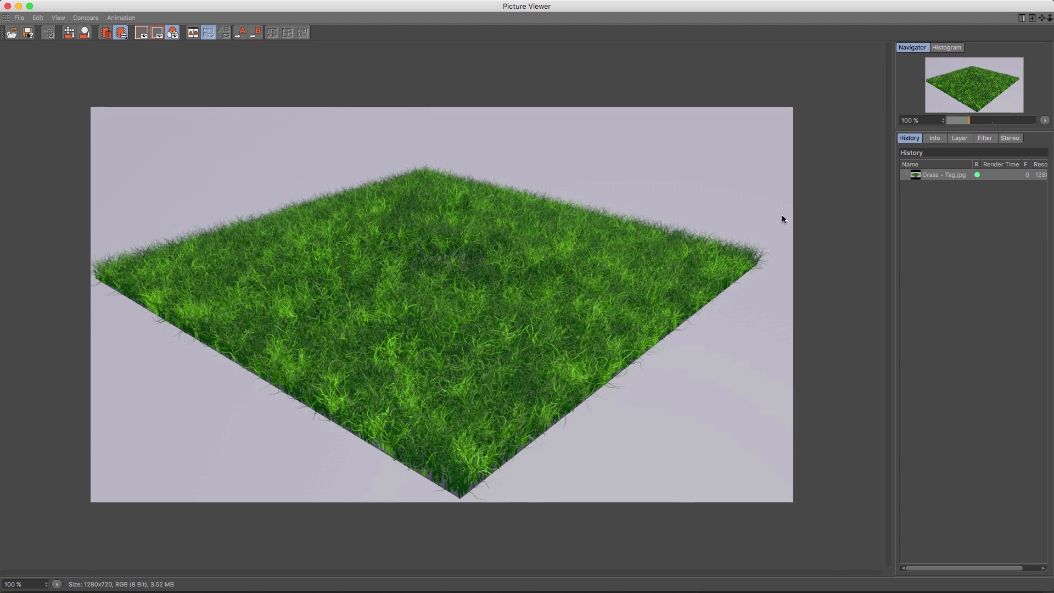
Step: Close the Picture Viewer showing the finished grass render
left_click(8, 6)
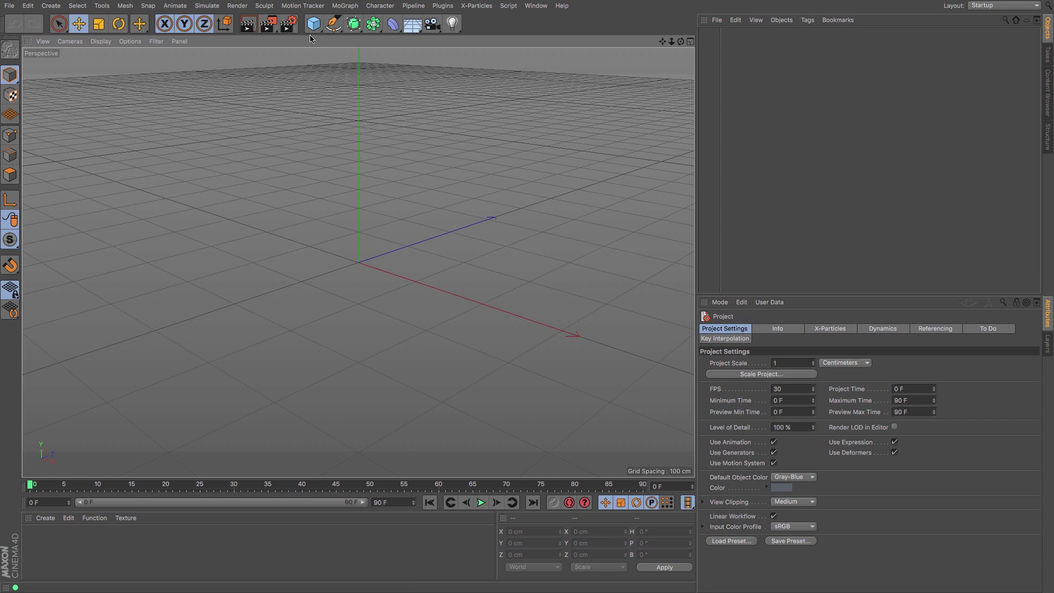
Step: Add a Landscape object, flatten it to 17.806 cm tall, and turn off Borders At Sea Level
left_click_drag(313, 24, 532, 107)
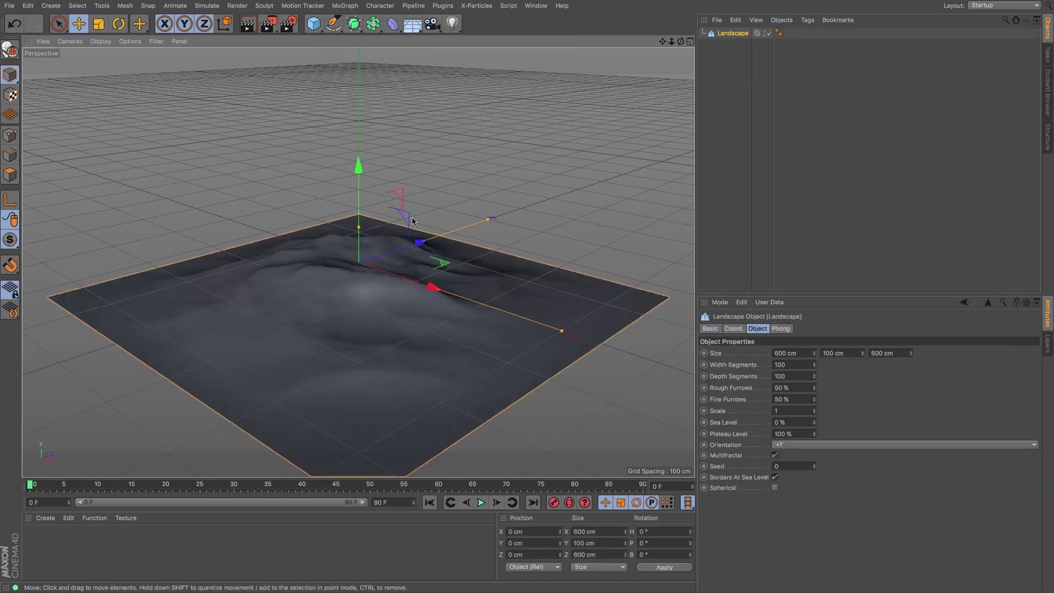
left_click_drag(358, 227, 359, 234)
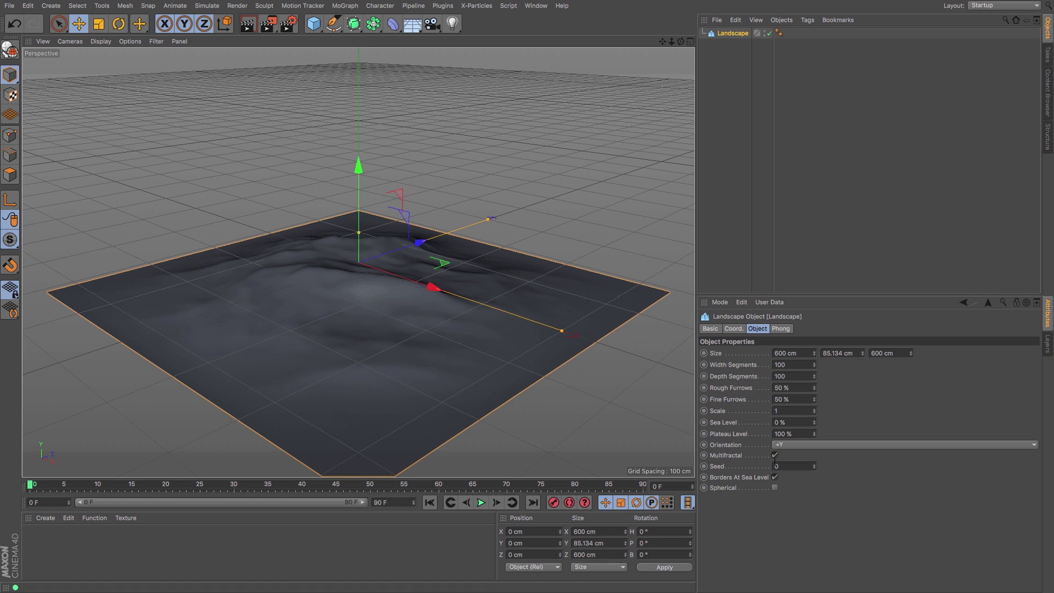
left_click(774, 476)
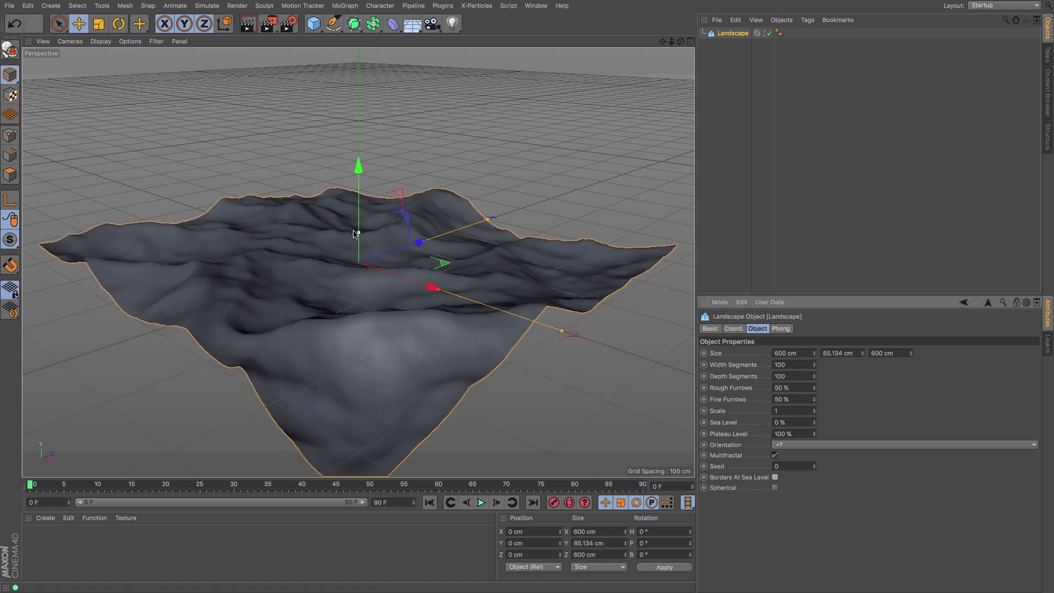
left_click_drag(360, 235, 360, 258)
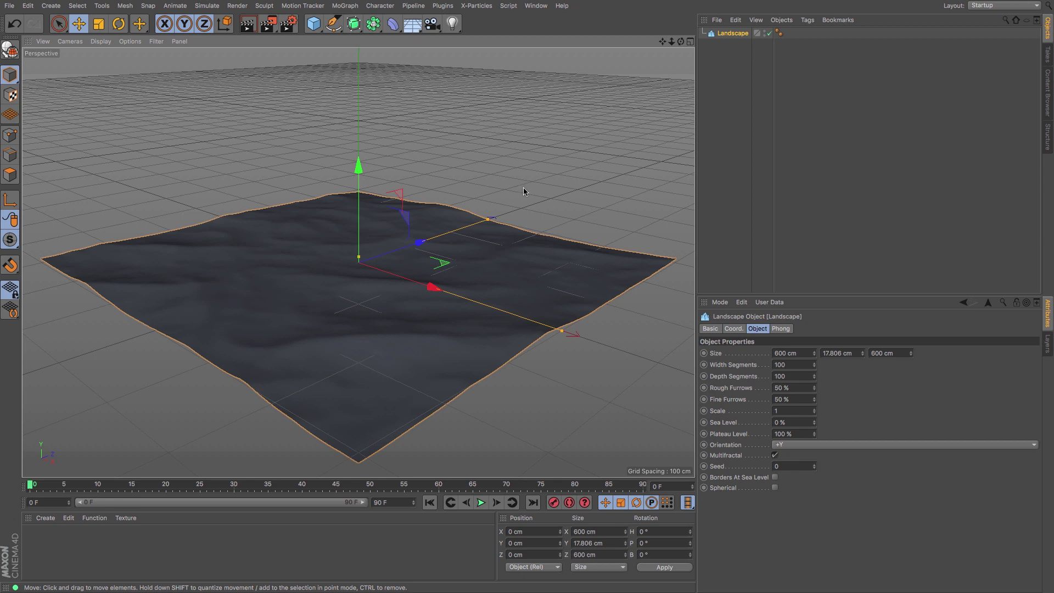
Step: Grow grass on the Landscape, render a viewport preview, then clear it and pan the view
left_click(417, 31)
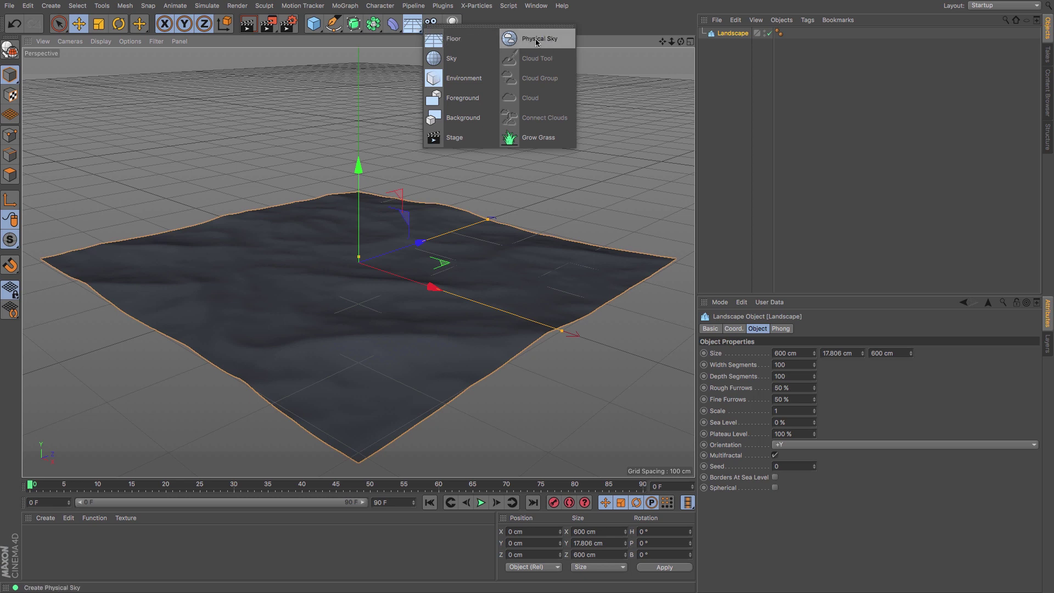
left_click(541, 147)
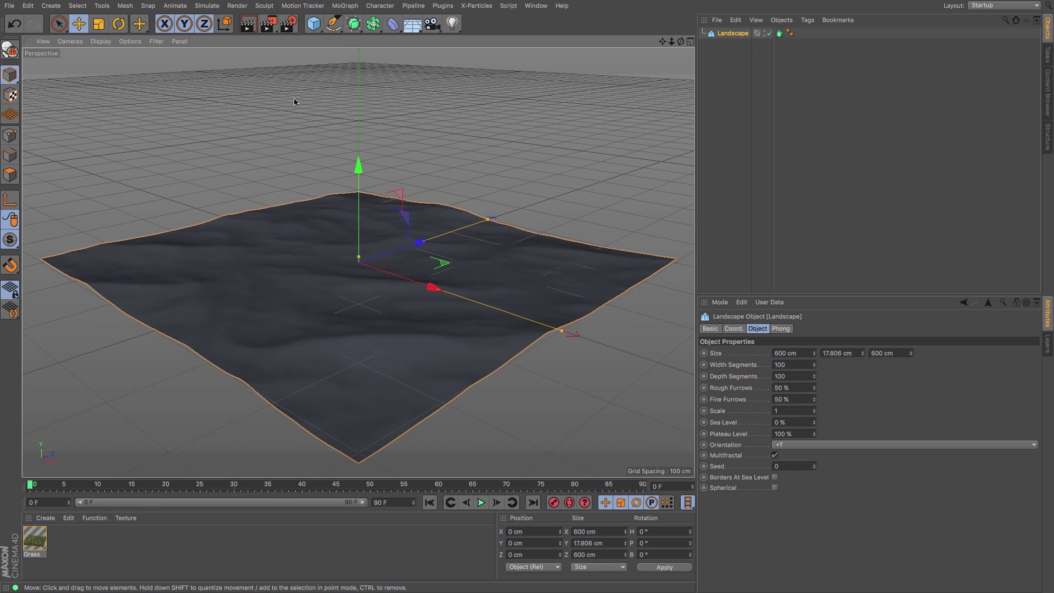
key("super+r")
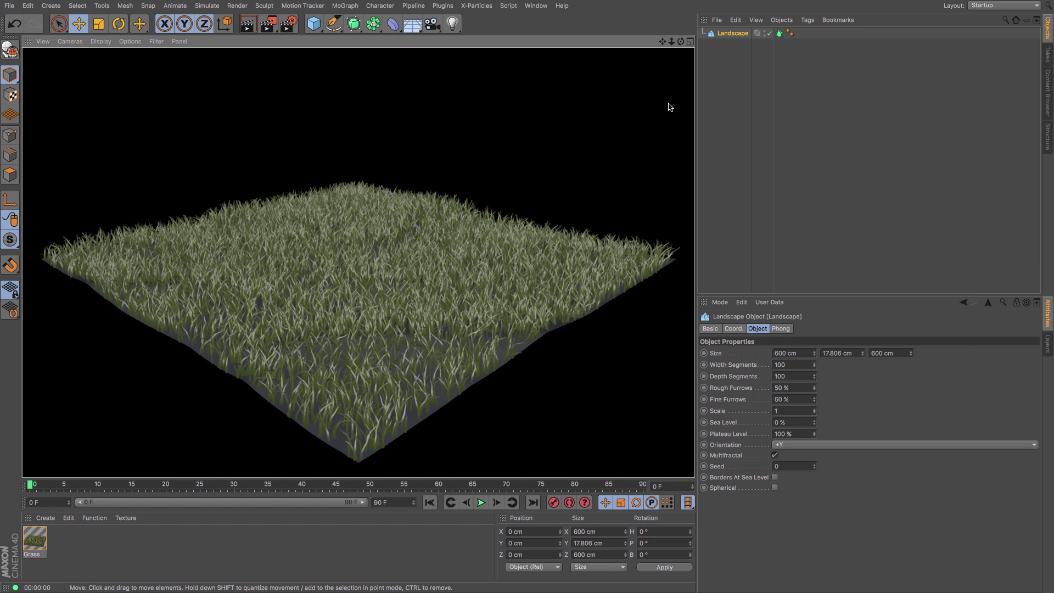
left_click(680, 42)
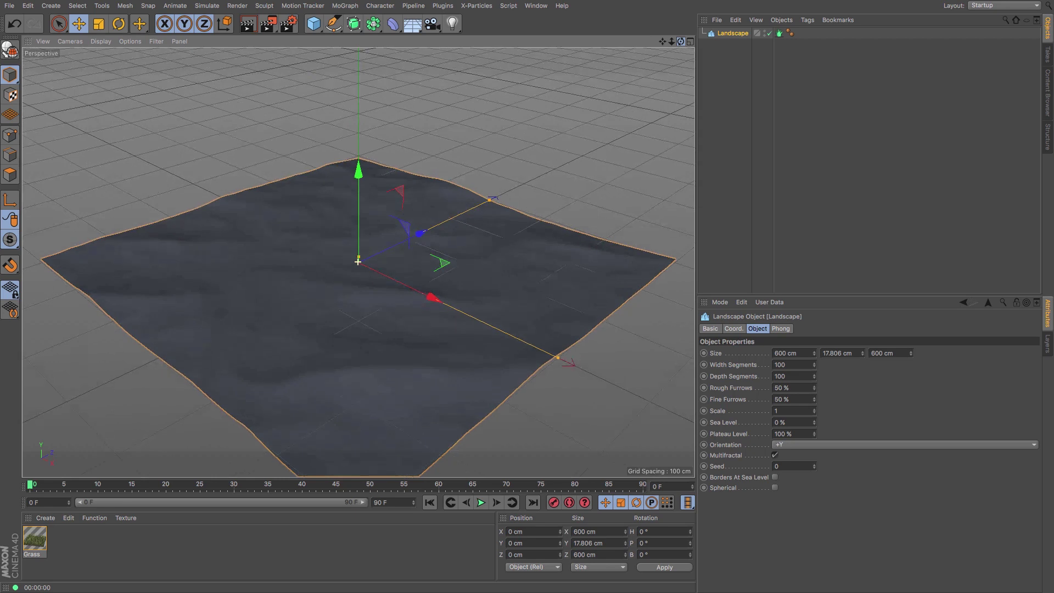
left_click_drag(661, 43, 665, 51)
Step: Expand the grass tag's Grass material and raise Density from 15% to 50%, rendering each change
left_click(779, 34)
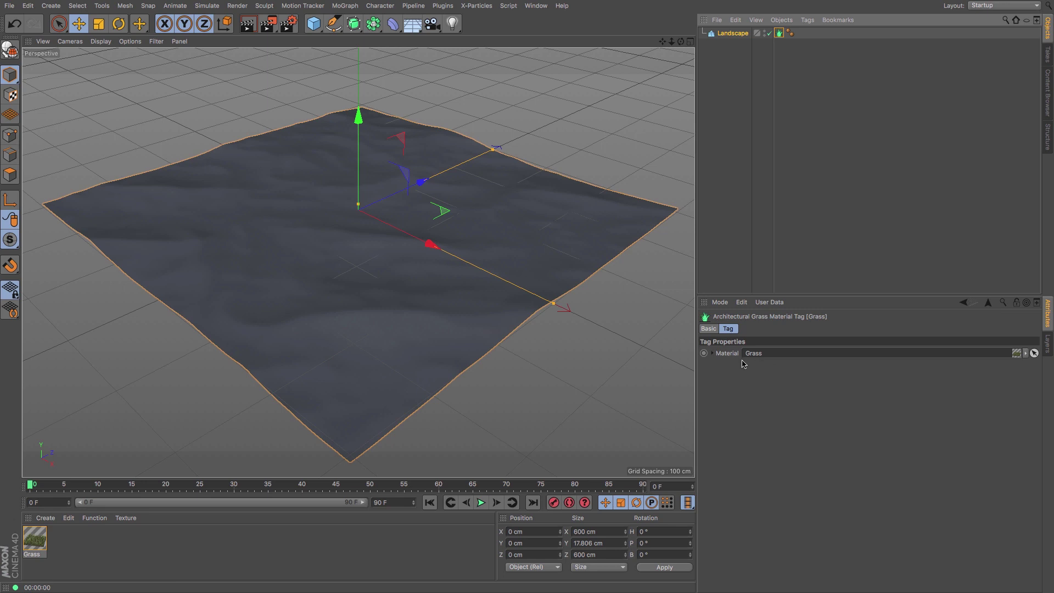
left_click(711, 354)
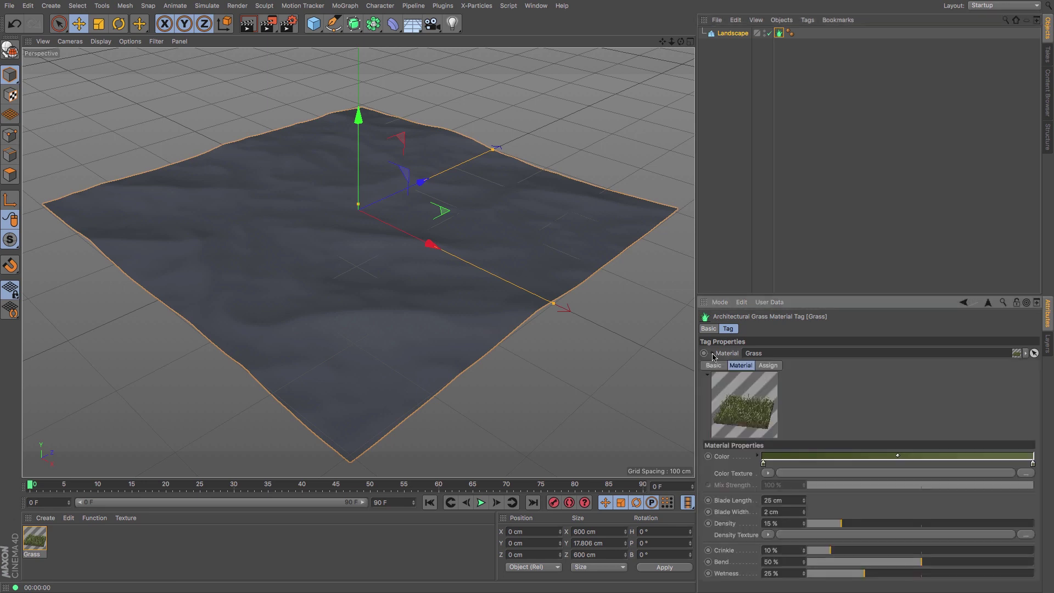
left_click_drag(756, 296, 756, 196)
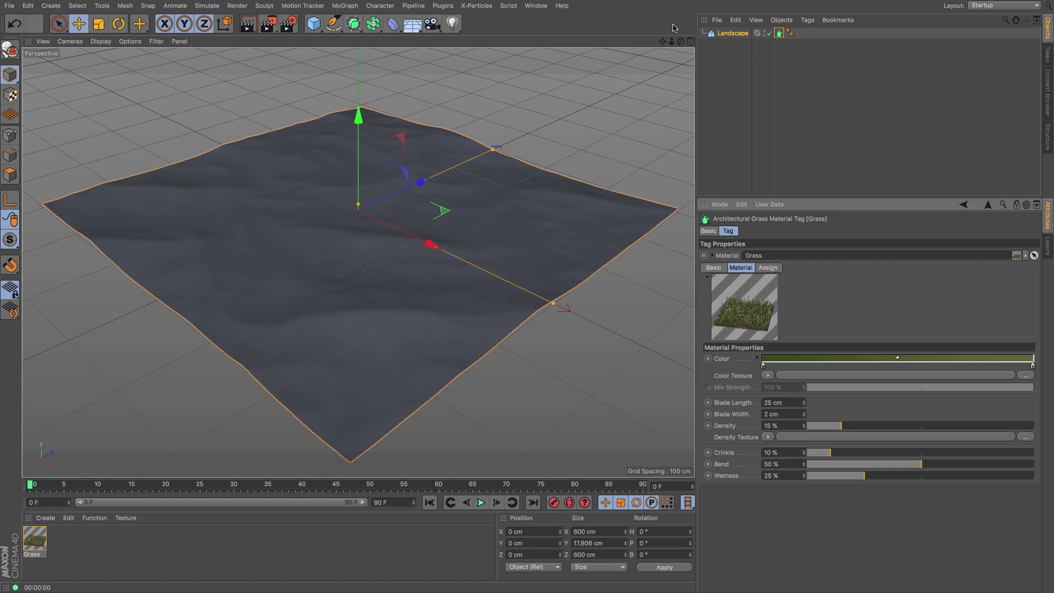
mouse_move(681, 42)
left_mouse_down()
mouse_move(679, 60)
mouse_move(668, 40)
left_mouse_up()
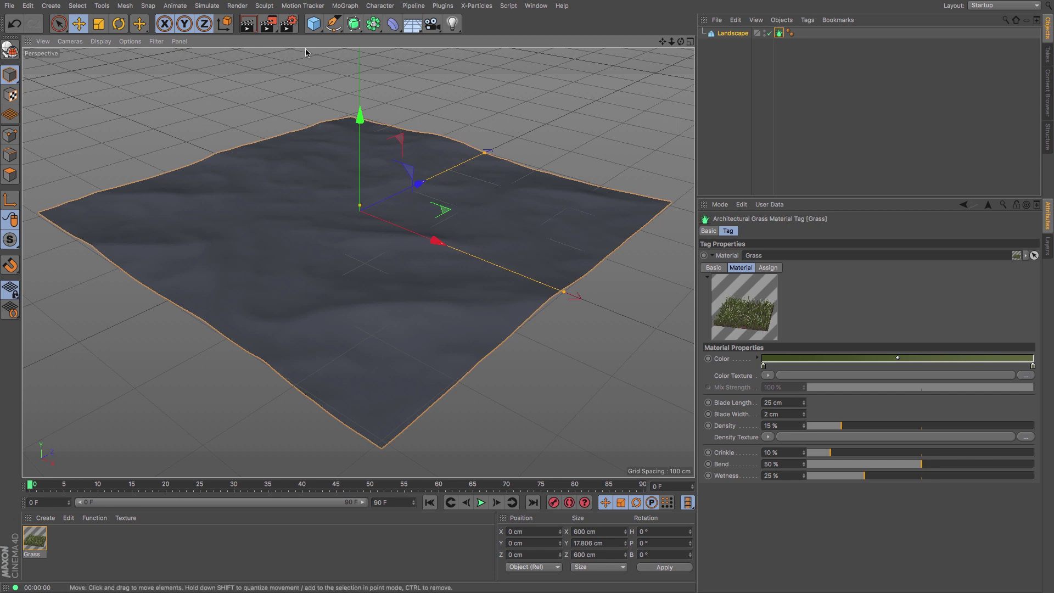
left_click(248, 23)
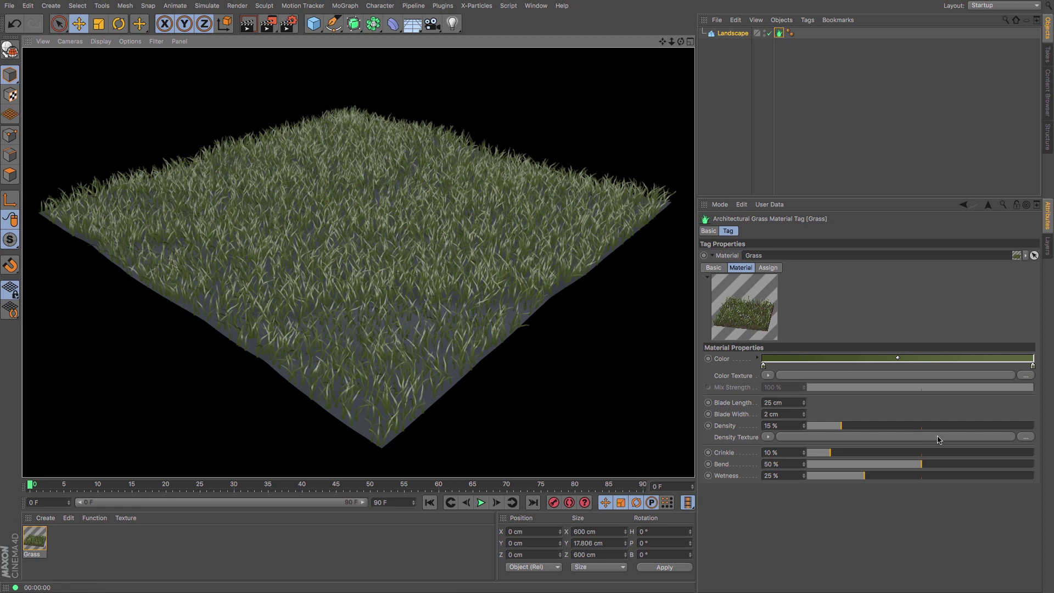
left_click_drag(853, 428, 920, 430)
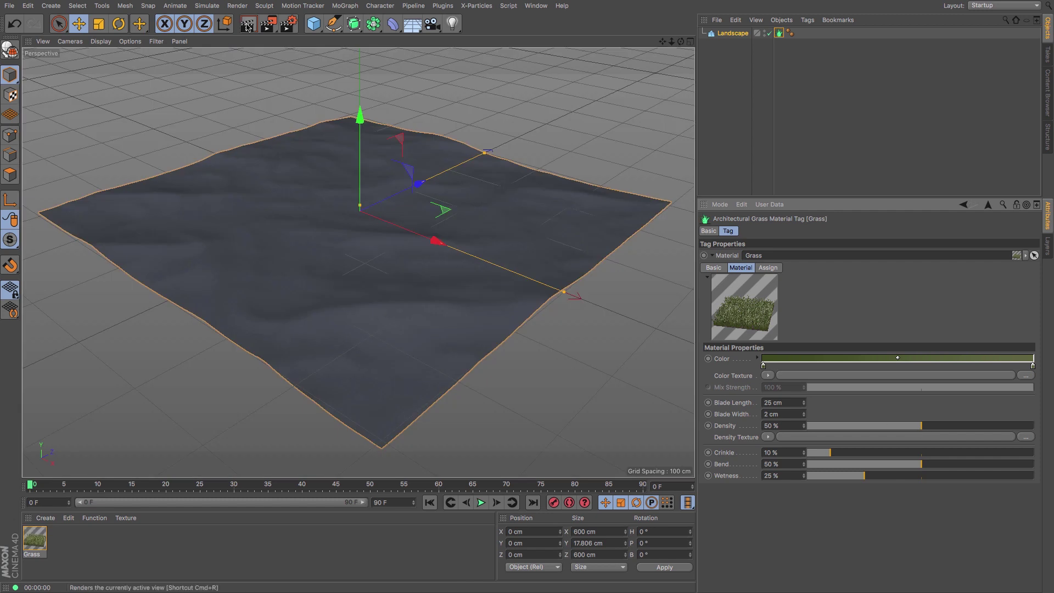
key("ctrl+r")
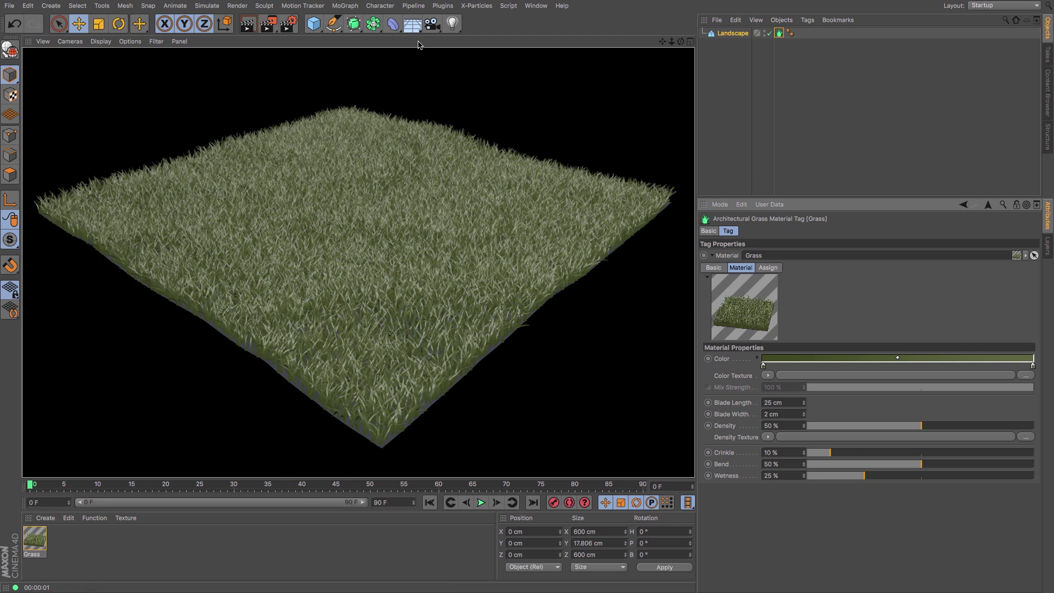
Step: Add a Physical Sky and raise the grass Density to 100%
left_click_drag(413, 25, 530, 39)
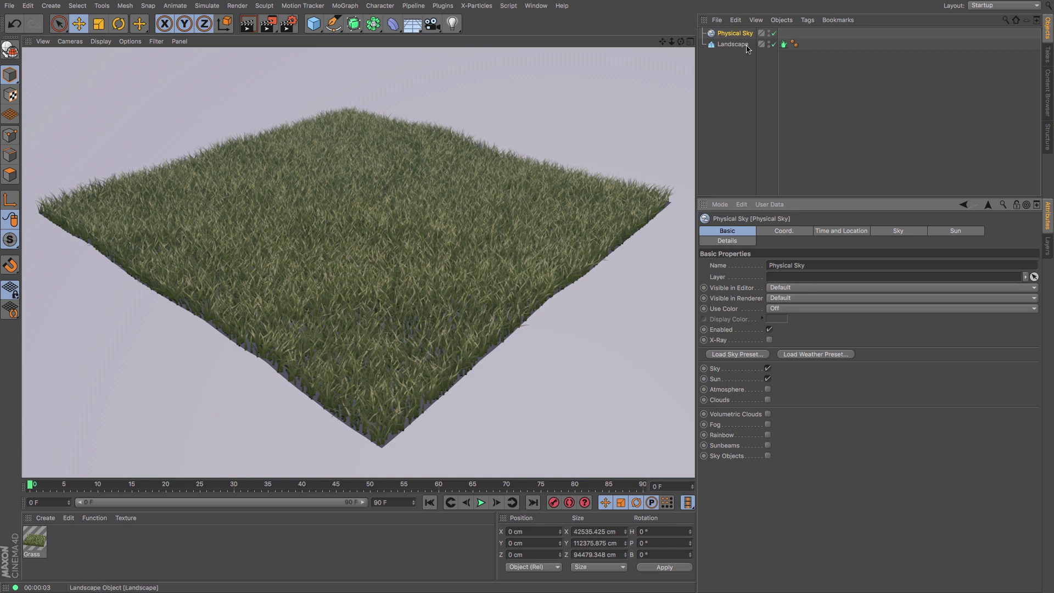
left_click(783, 43)
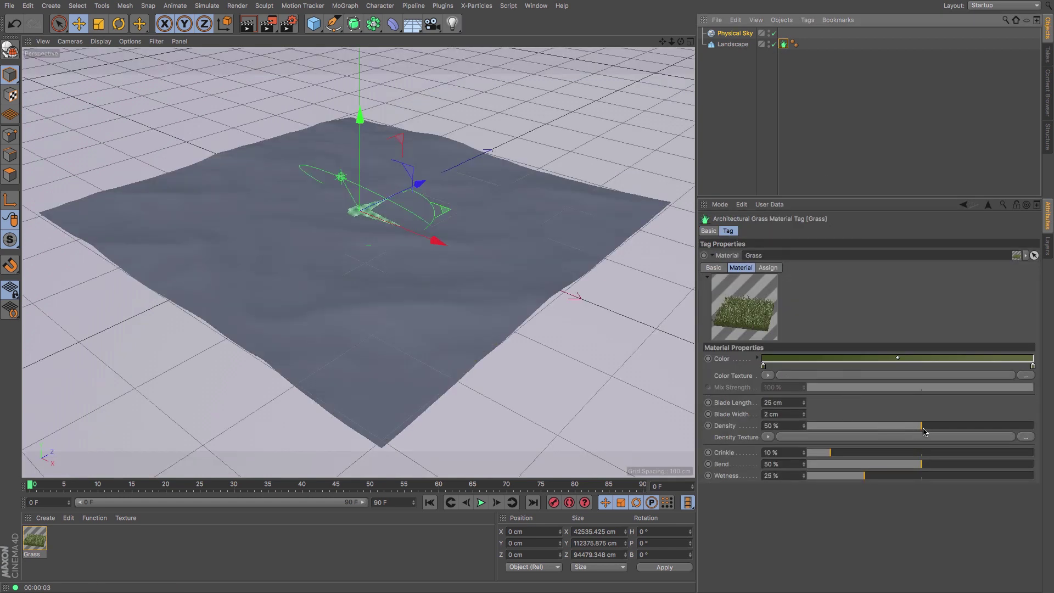
left_click_drag(923, 432, 1033, 427)
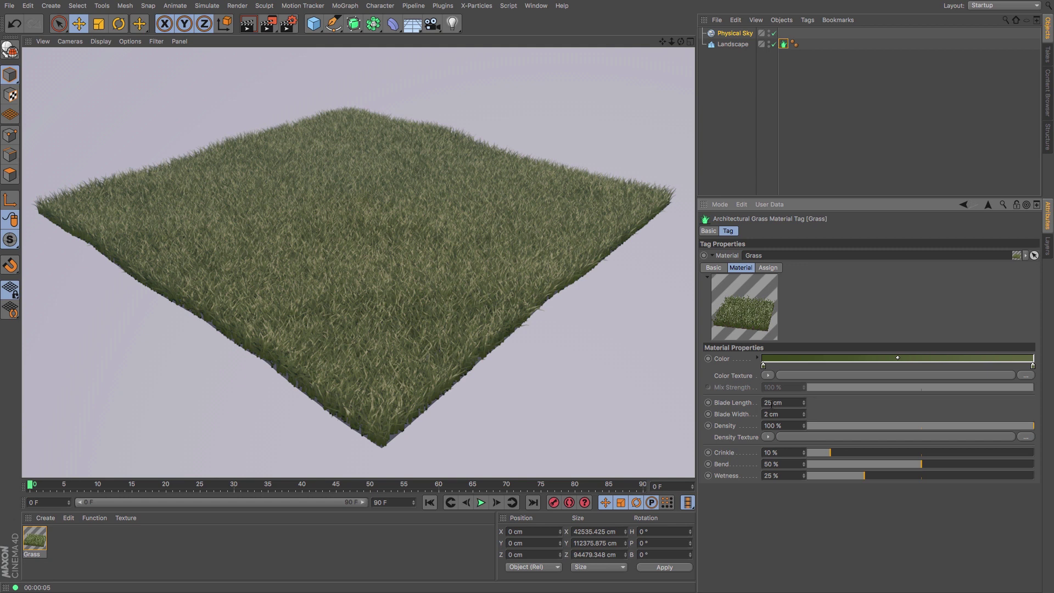
Step: Set the grass Blade Length to 50 cm and render the longer grass
type("50")
key("Return")
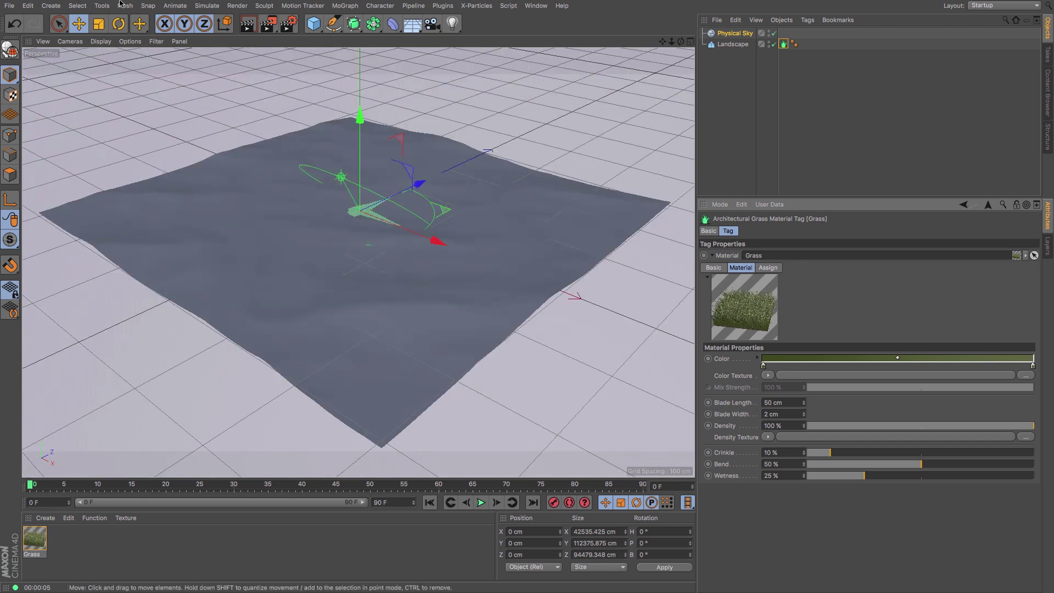
left_click(248, 25)
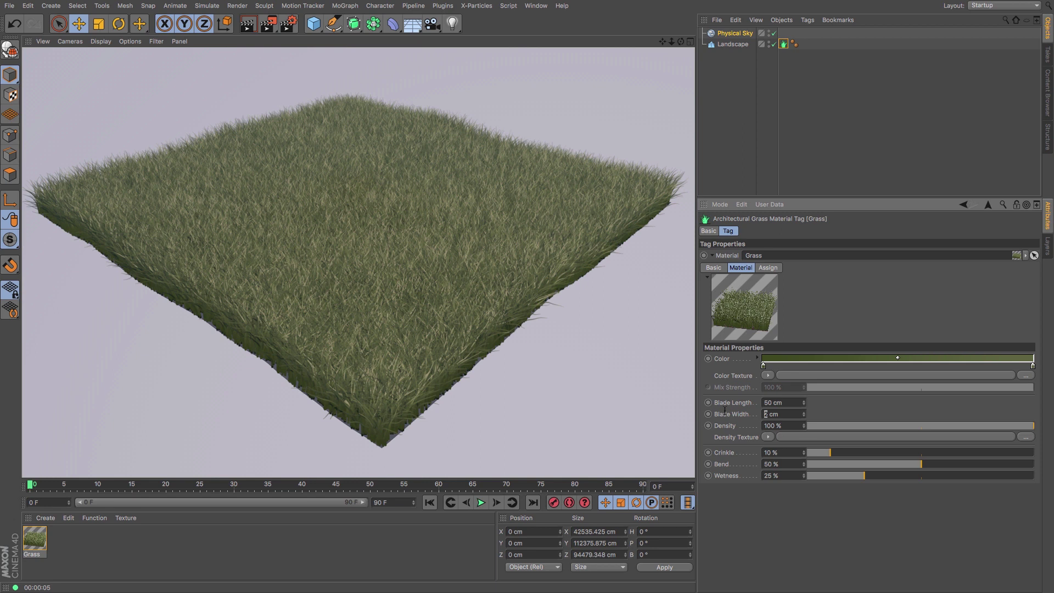
Step: Change Blade Width from 10 cm to 0.5 cm and render the thinner blades
key("Return")
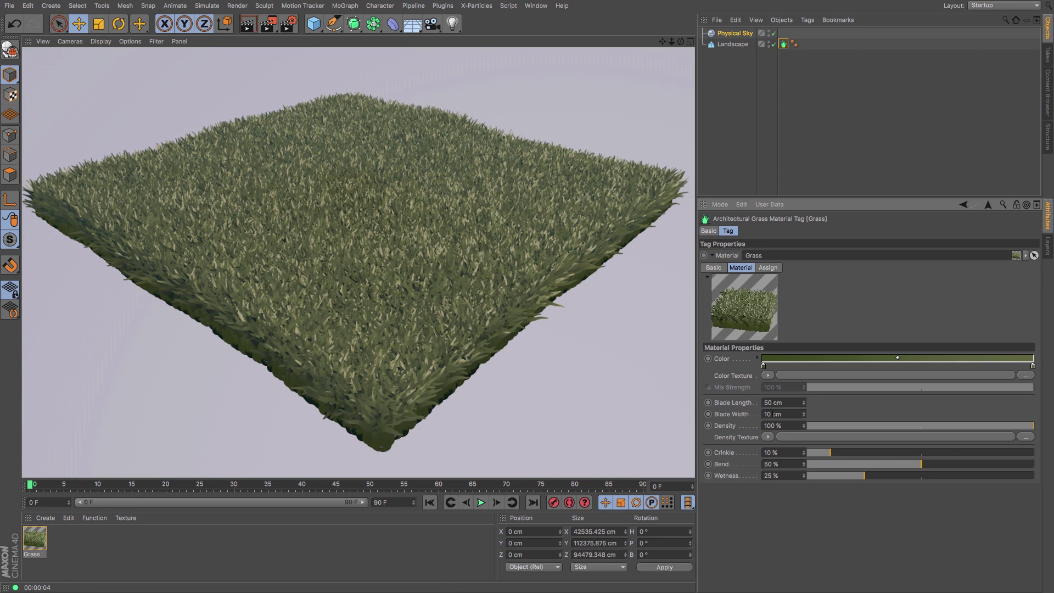
type("0.5")
key("Return")
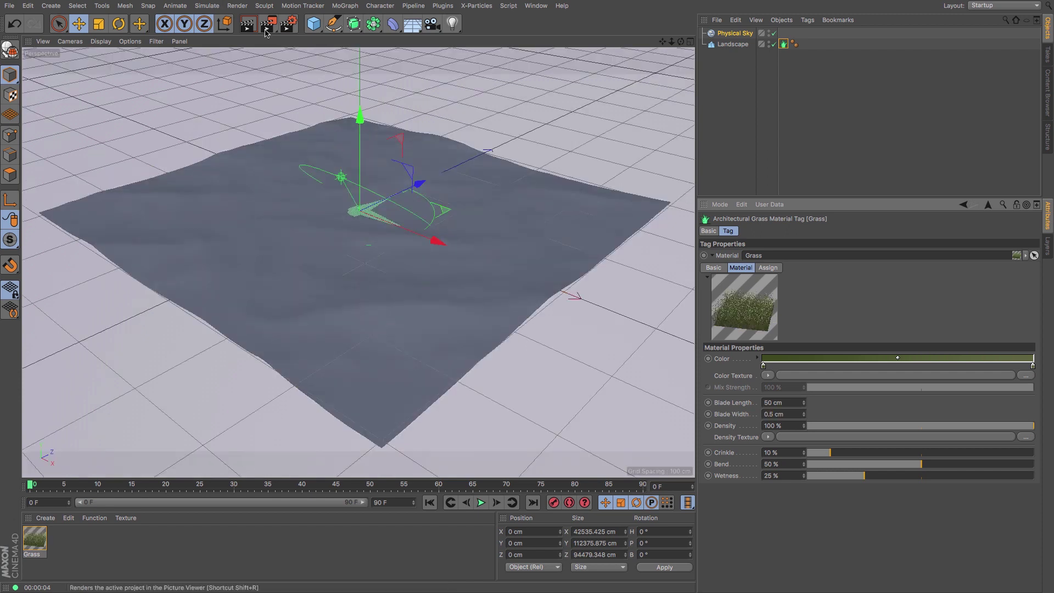
left_click(247, 24)
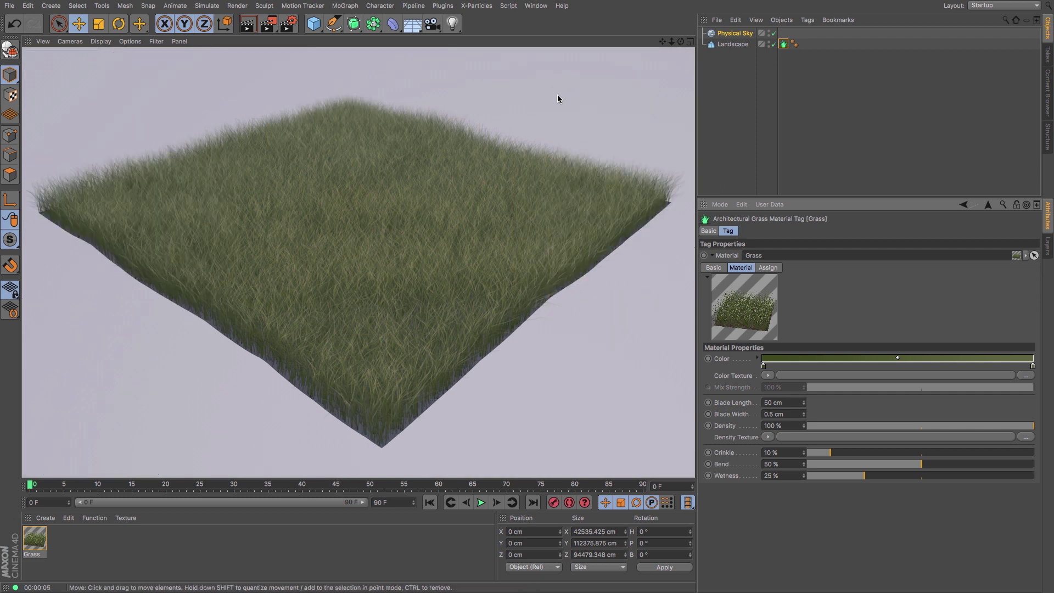
Step: Change the grass gradient's second colour to a less saturated yellow
double_click(1032, 365)
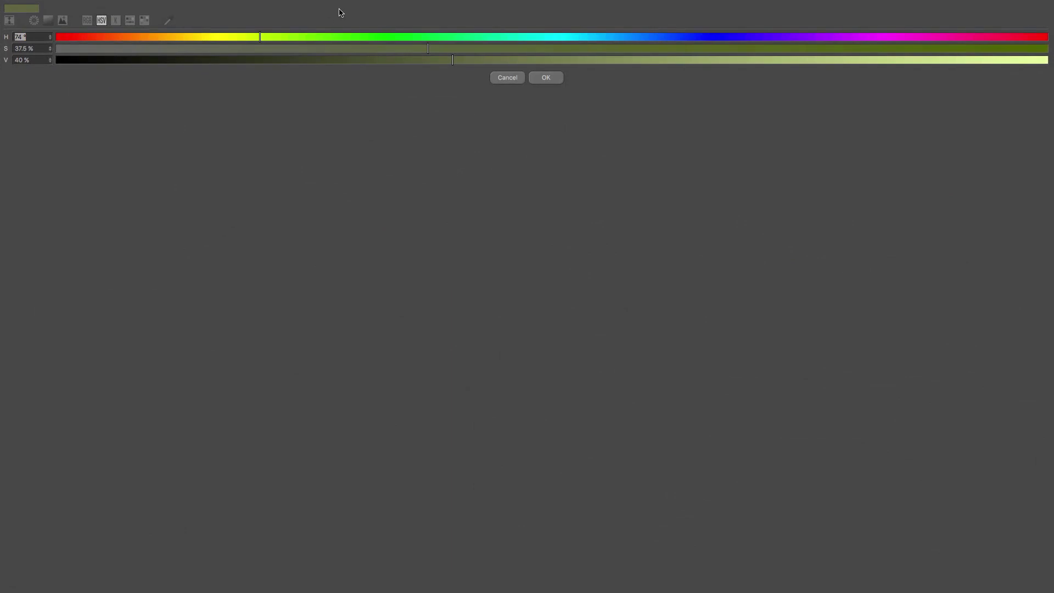
left_click(203, 37)
left_click(186, 37)
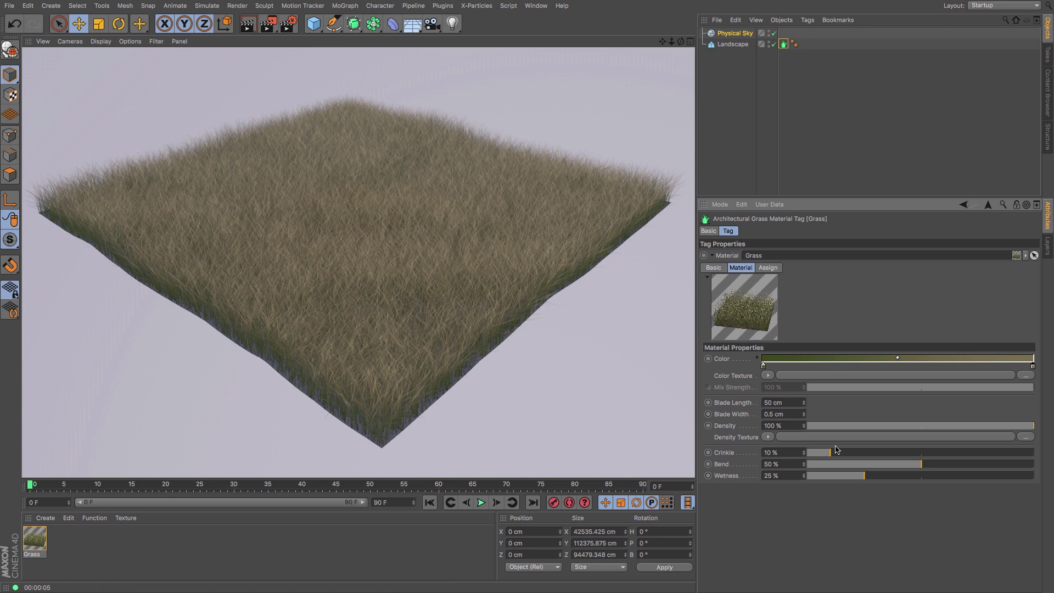
Step: Raise Crinkle to 50%, render, then set blades to 2 cm wide and 25 cm long
left_click_drag(838, 455, 920, 462)
key("ctrl+r")
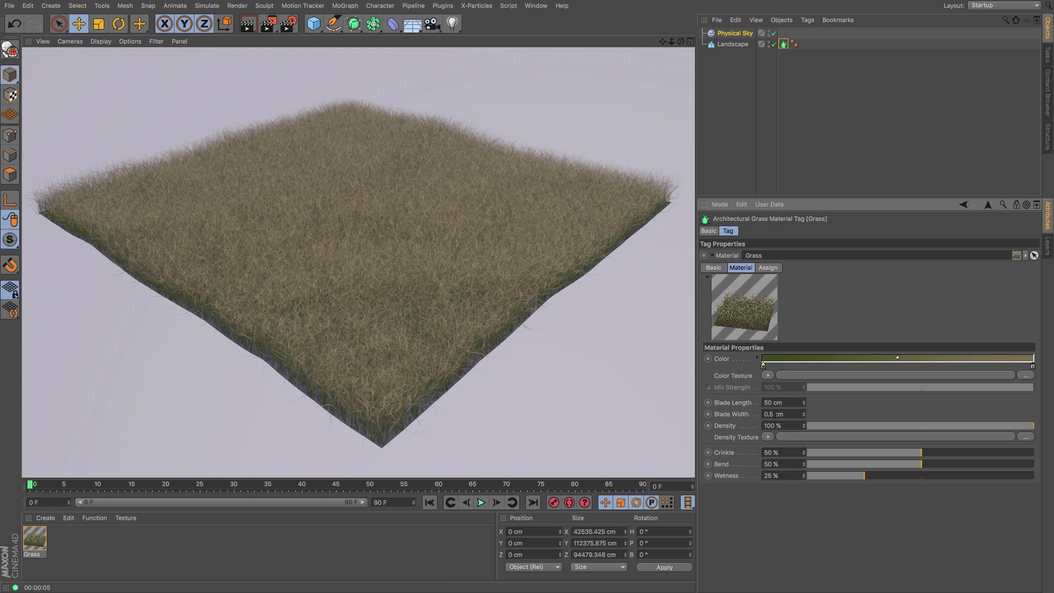
type("2")
key("Tab")
type("25")
key("Return")
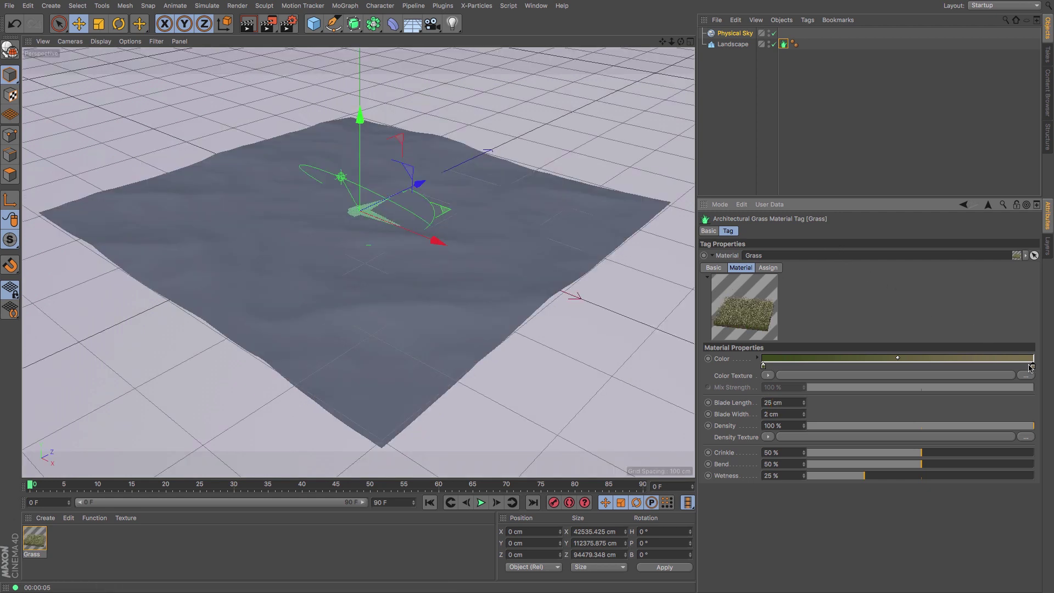
Step: Change the gradient's second colour hue to green
double_click(1031, 366)
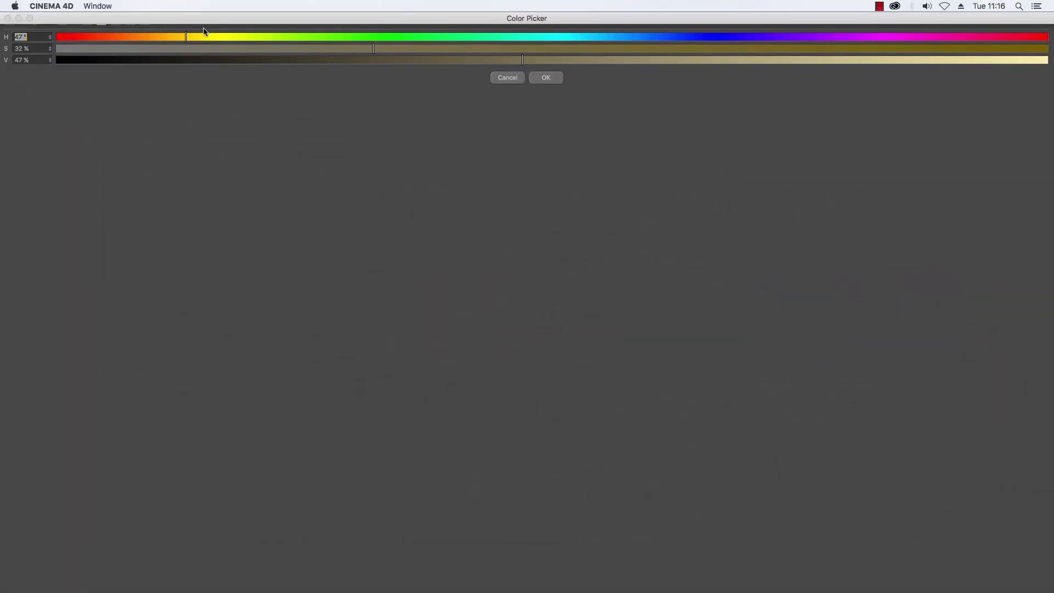
left_click(309, 37)
left_click(553, 78)
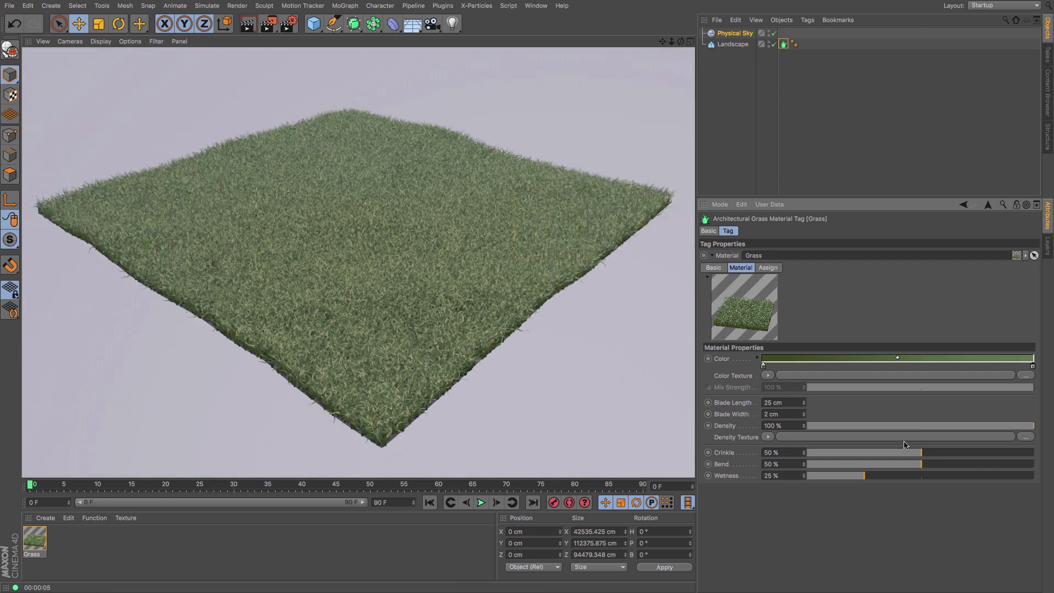
Step: Set Crinkle and Bend to 0% and render the straight, uncrinkled grass
left_click_drag(916, 455, 804, 454)
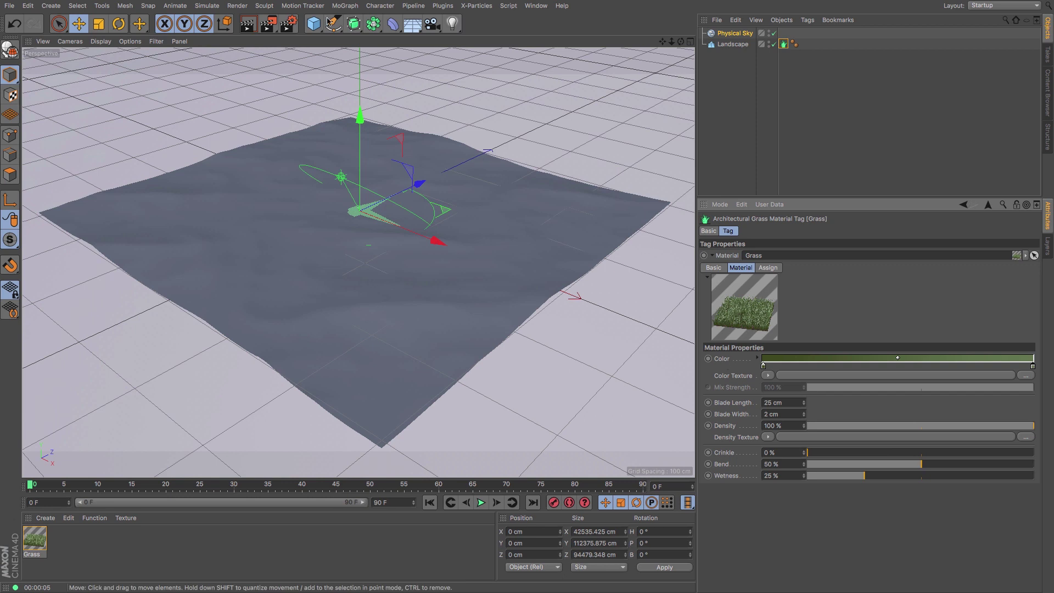
left_click(246, 24)
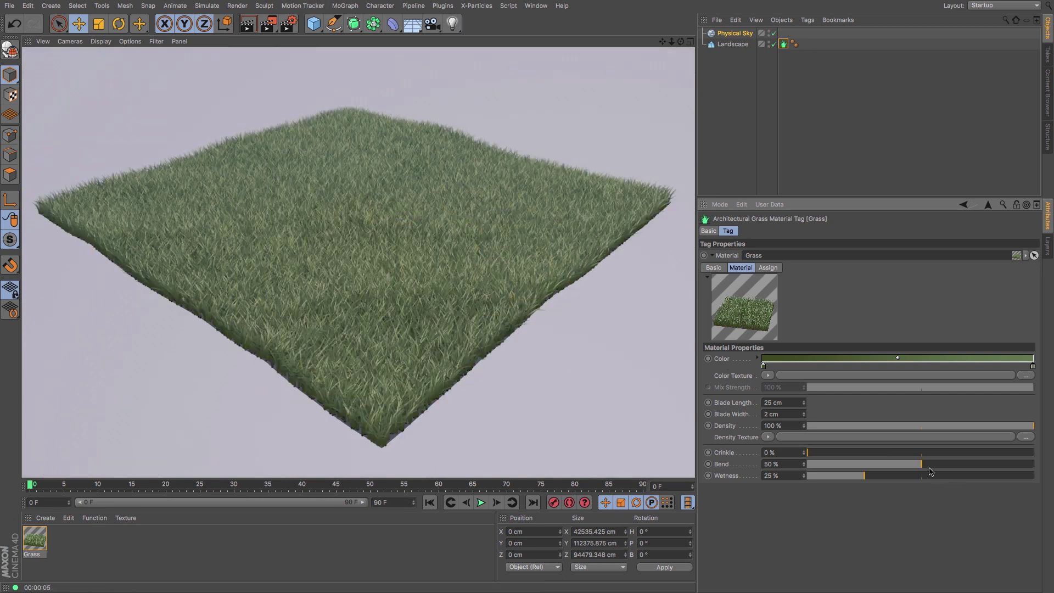
left_click_drag(923, 469, 806, 465)
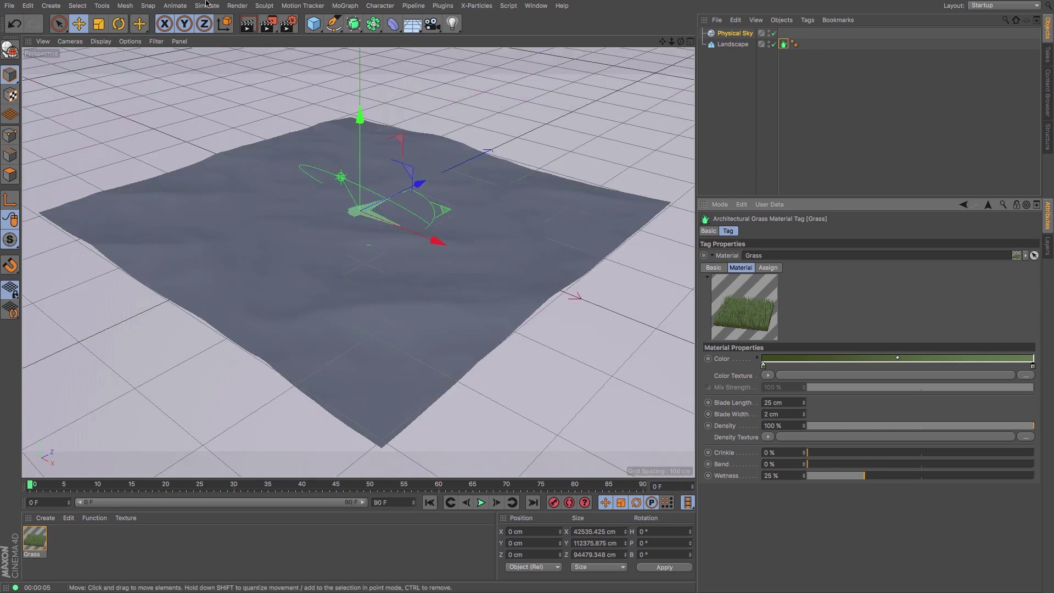
left_click(247, 26)
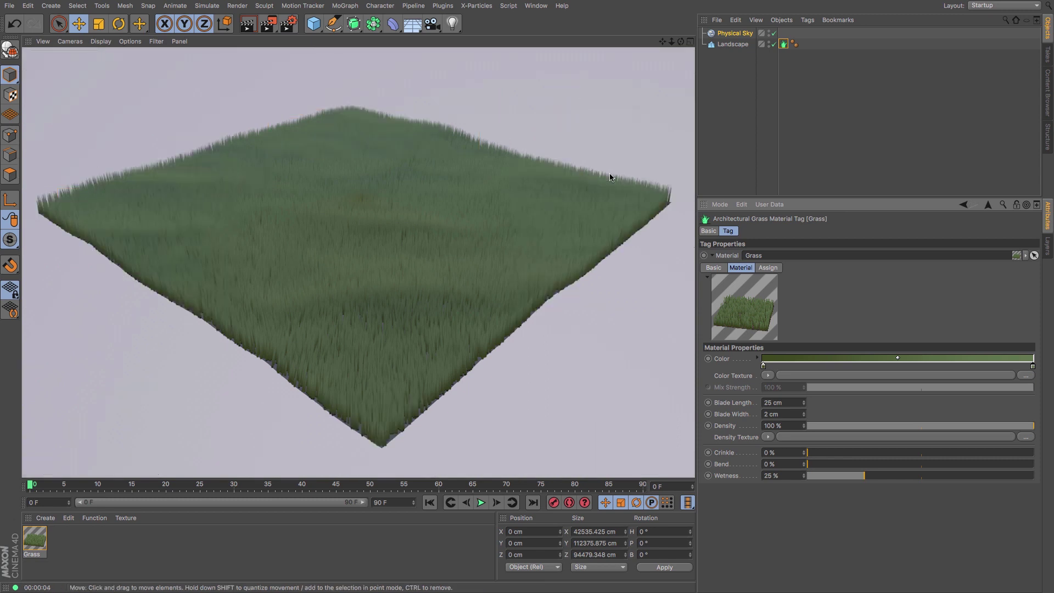
Step: Push Bend to 100%, render, then push Crinkle to 100%
left_click_drag(859, 470, 1033, 466)
key("ctrl+r")
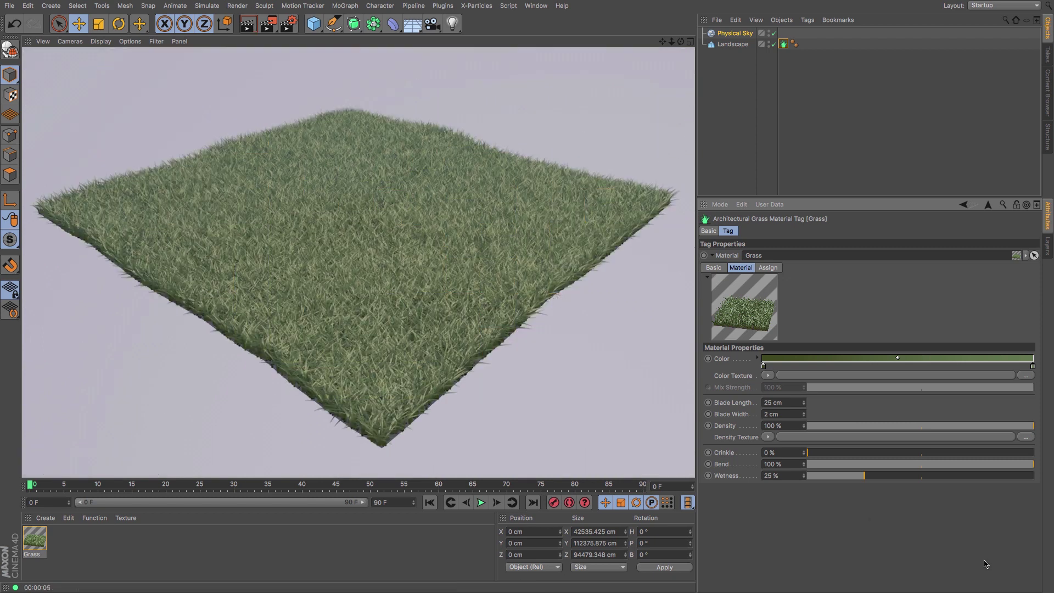
left_click_drag(942, 453, 1033, 453)
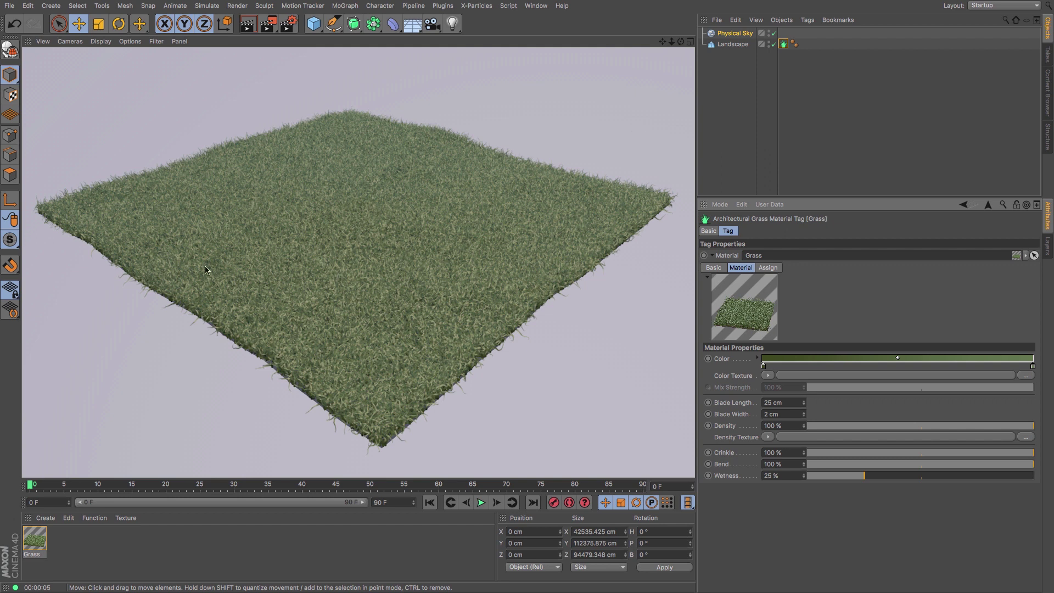
Step: Reset Crinkle and Bend to 50%, set Wetness to 0% then 100%, render, and clear the preview
left_click(920, 464)
left_click(921, 452)
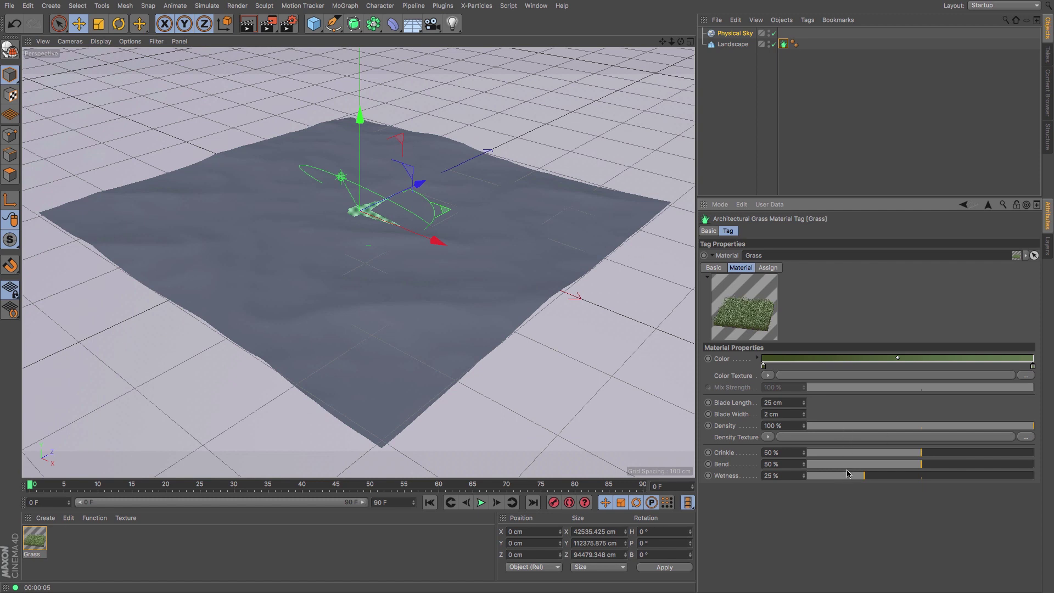
left_click_drag(863, 477, 804, 477)
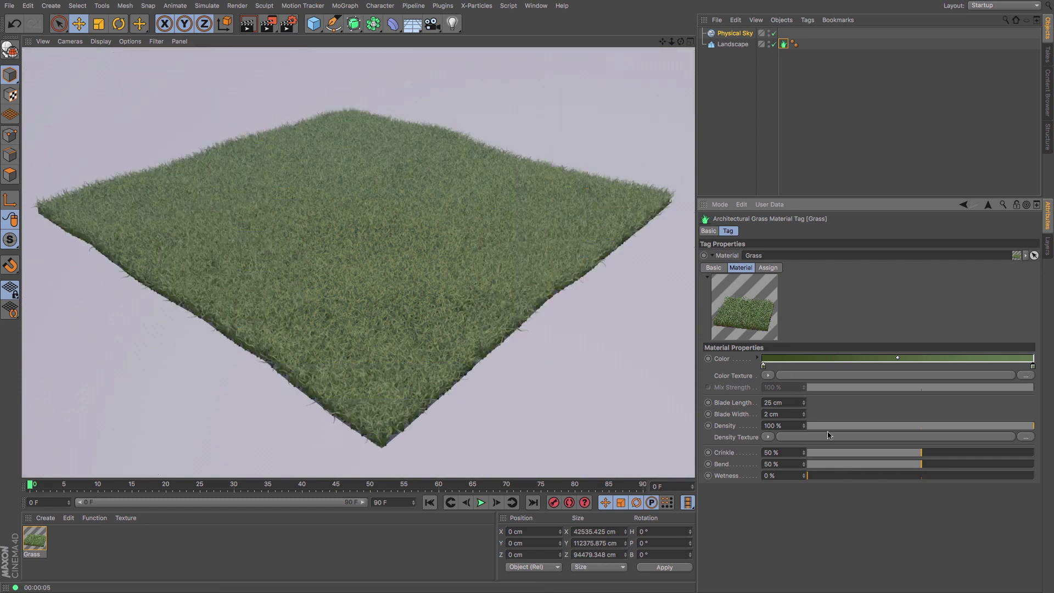
left_click_drag(908, 476, 1034, 475)
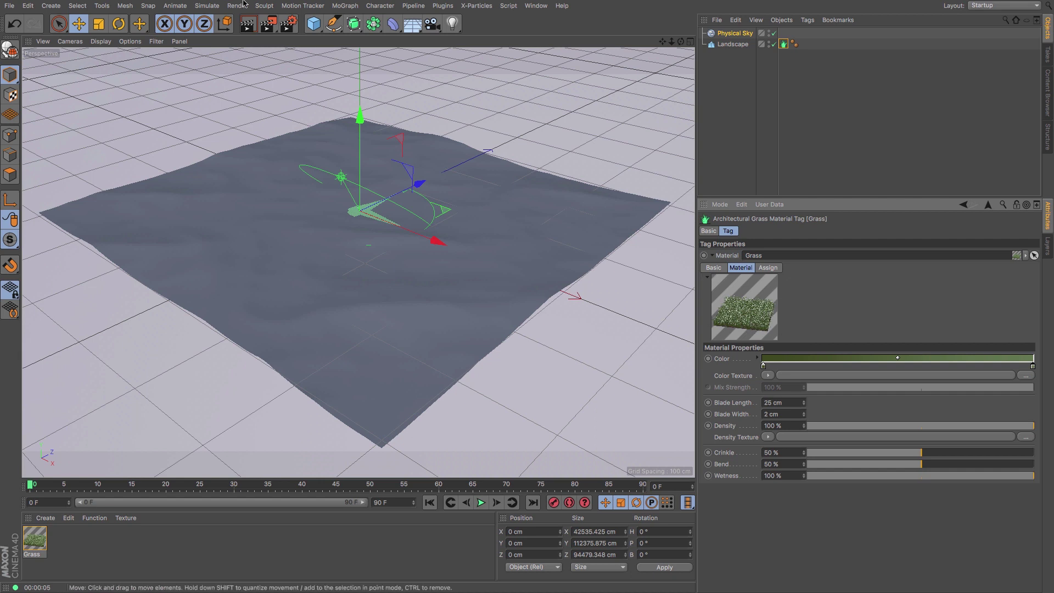
left_click(256, 27)
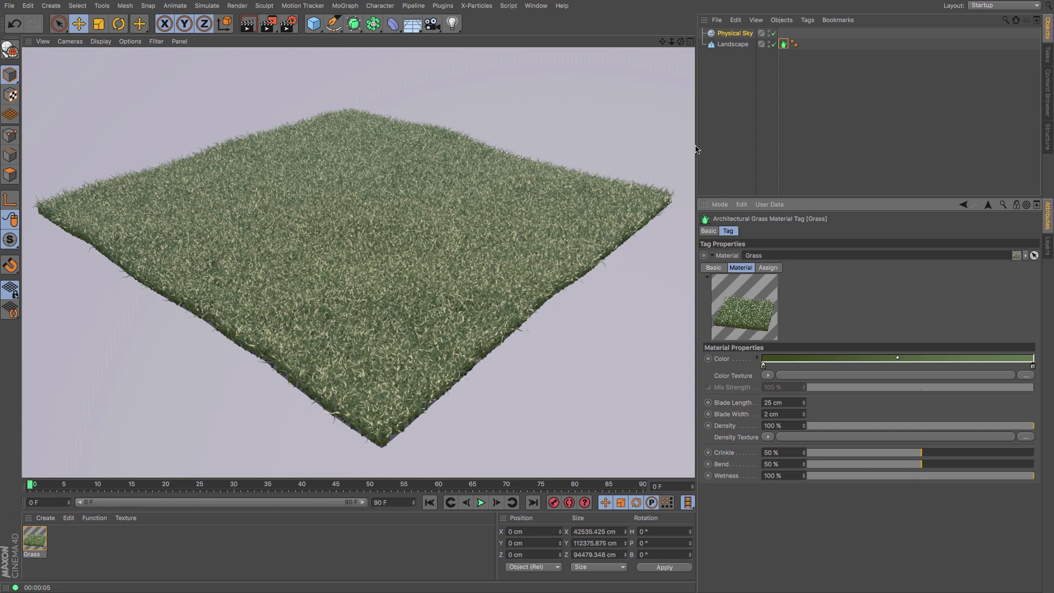
left_click(358, 262)
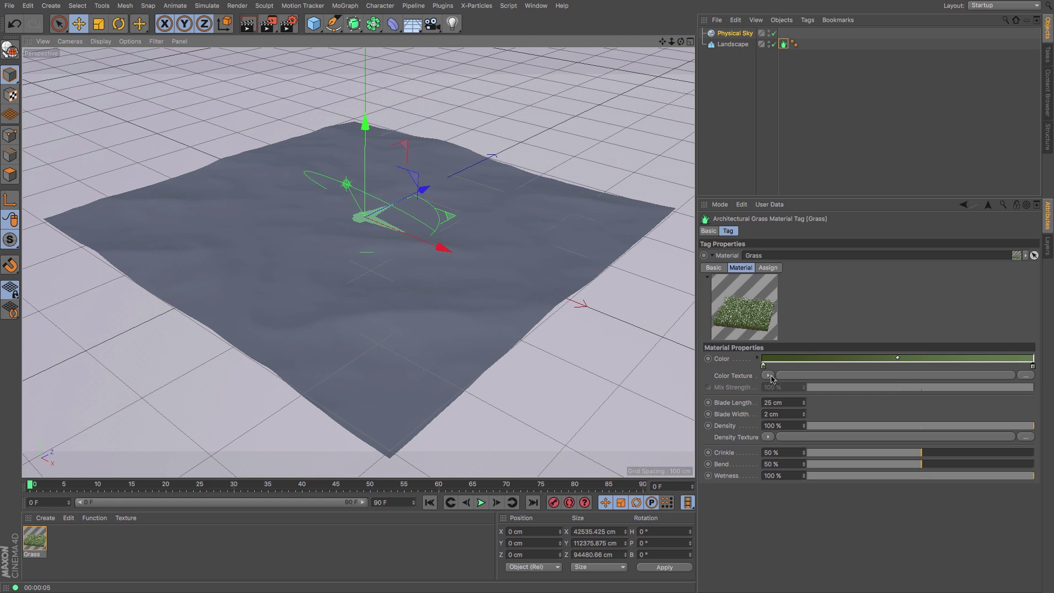
Step: Load a Noise shader into the grass Density Texture and render a preview
left_click(768, 438)
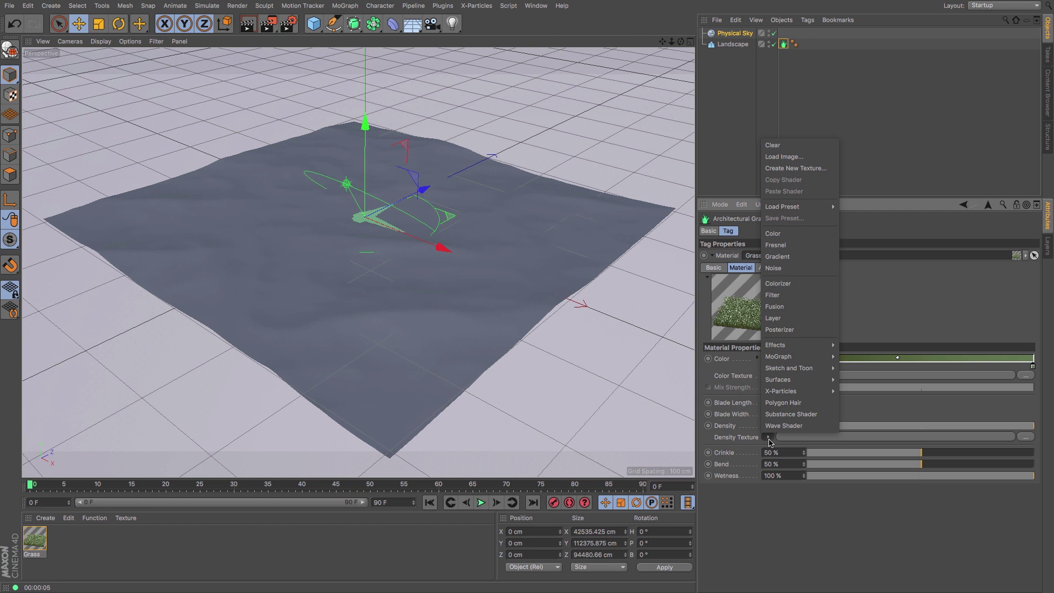
left_click(793, 269)
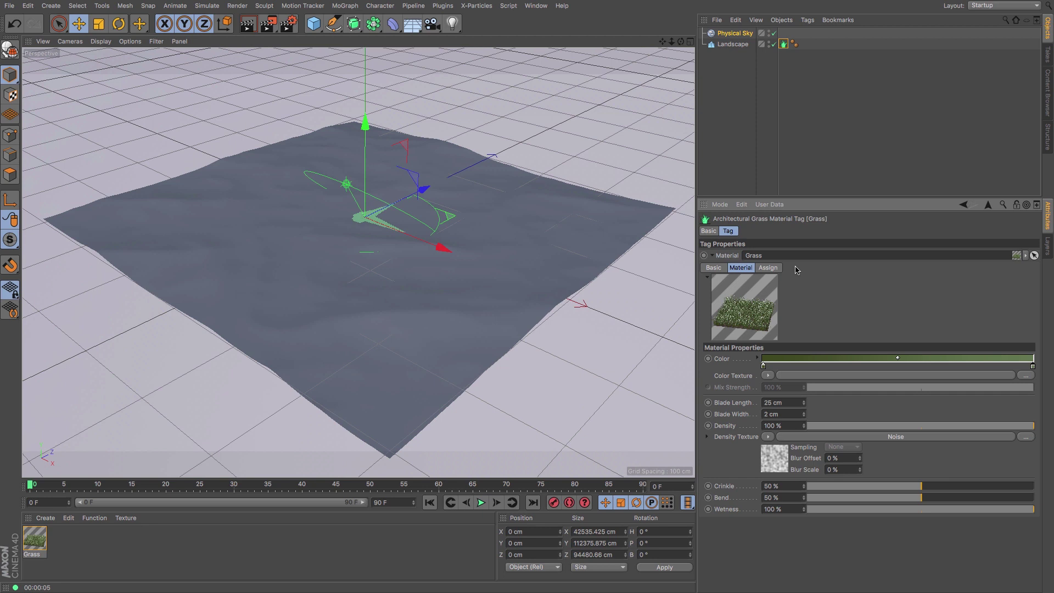
left_click(252, 28)
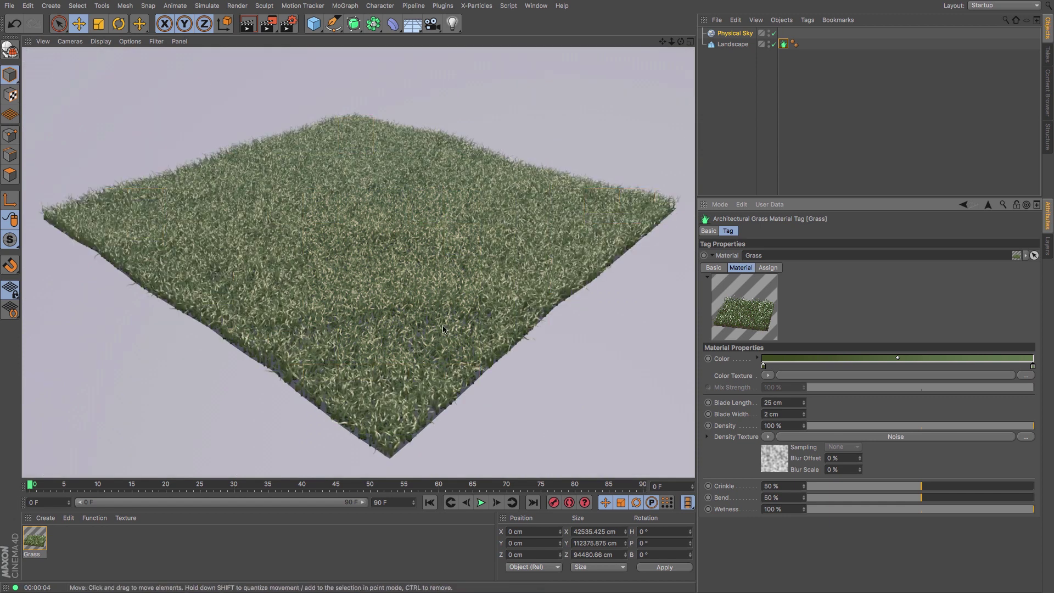
Step: Set the noise to Dents at 500% Global Scale and 55% Contrast, then render the patchy grass
left_click(778, 464)
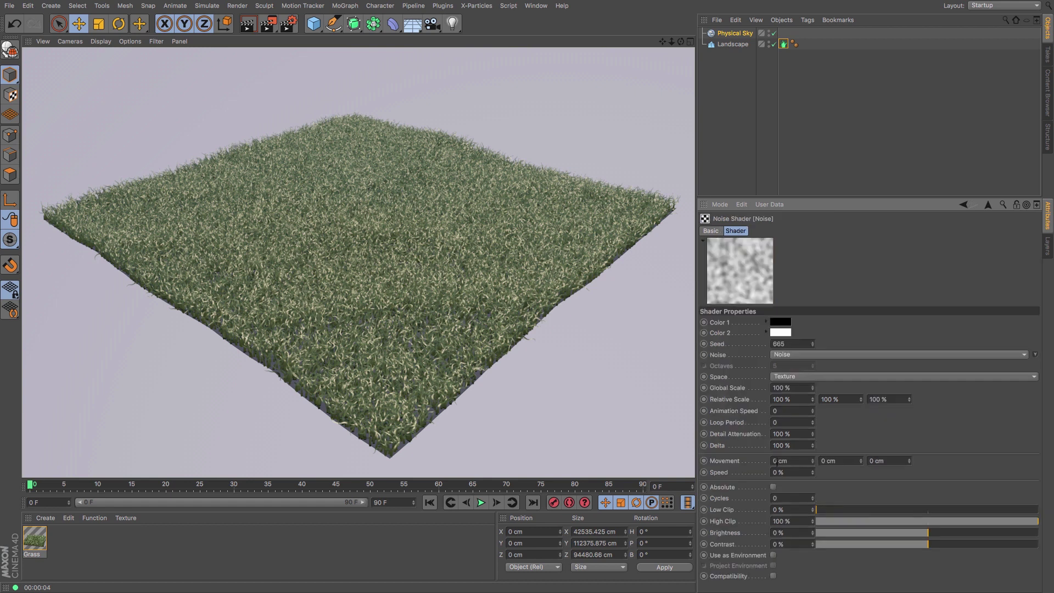
left_click(802, 355)
left_click(837, 255)
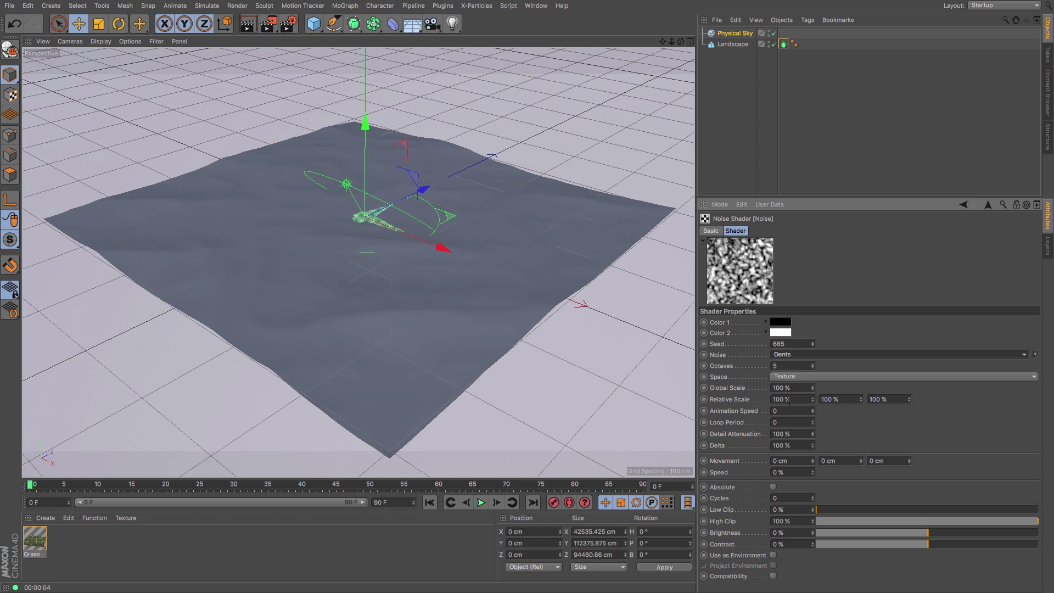
double_click(779, 387)
type("5")
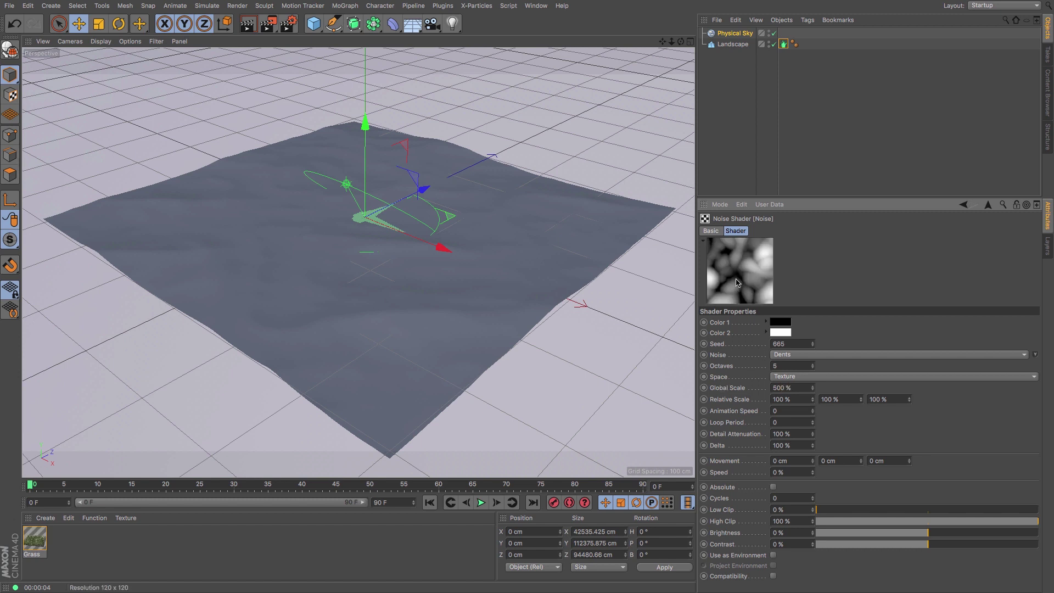
left_click_drag(952, 544, 989, 544)
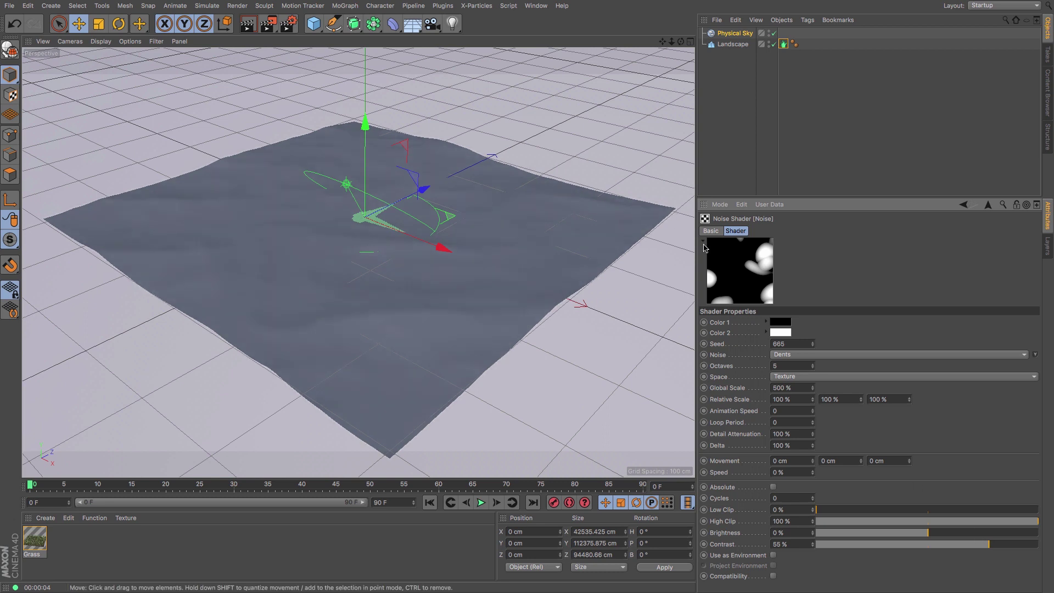
left_click(247, 25)
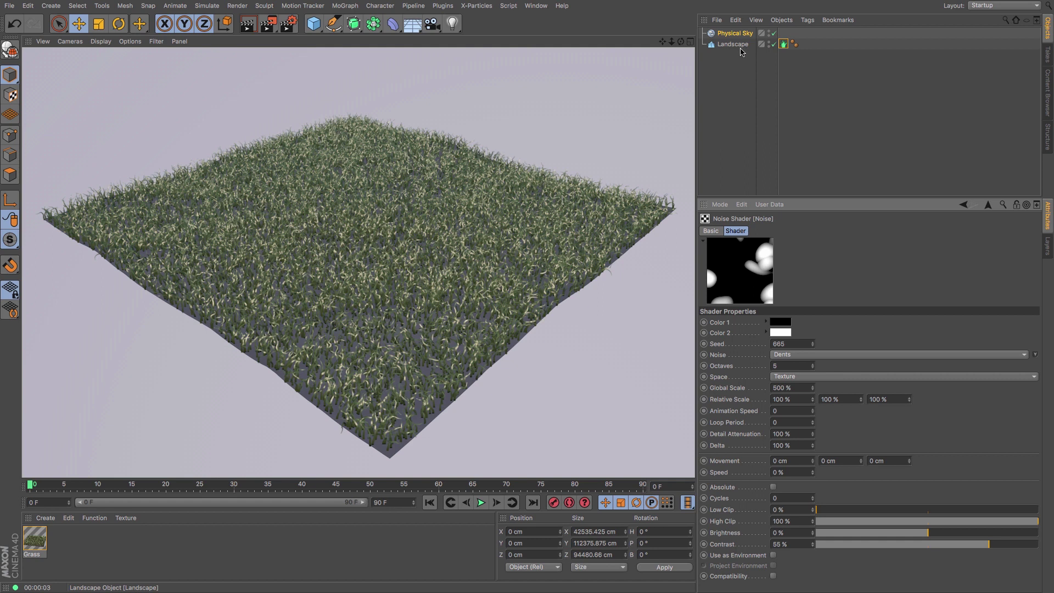
left_click(784, 47)
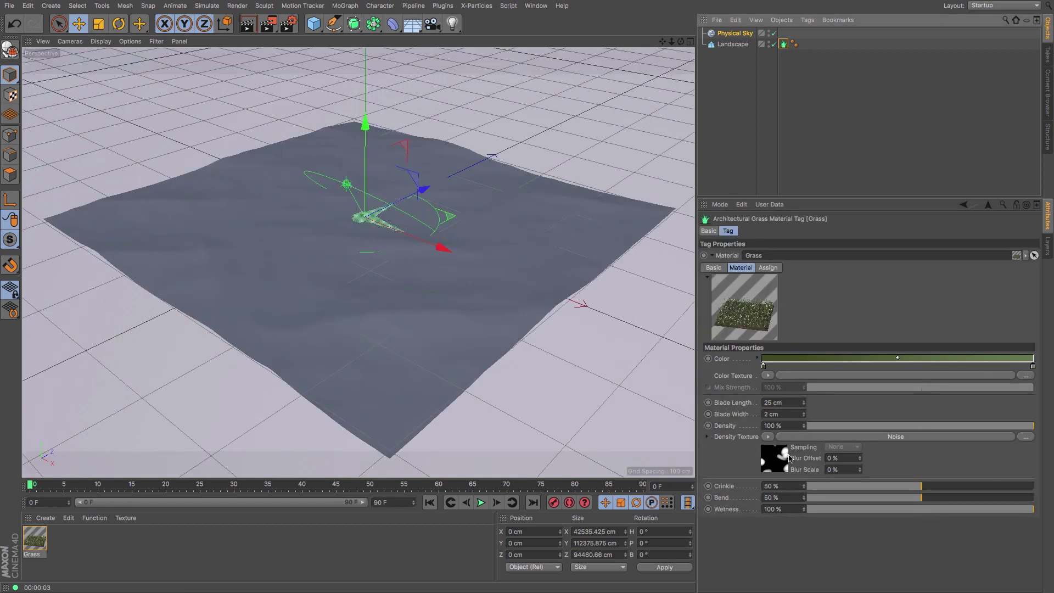
Step: Set the Dents density noise Space to Object and drag its Contrast down to 23%
left_click(788, 455)
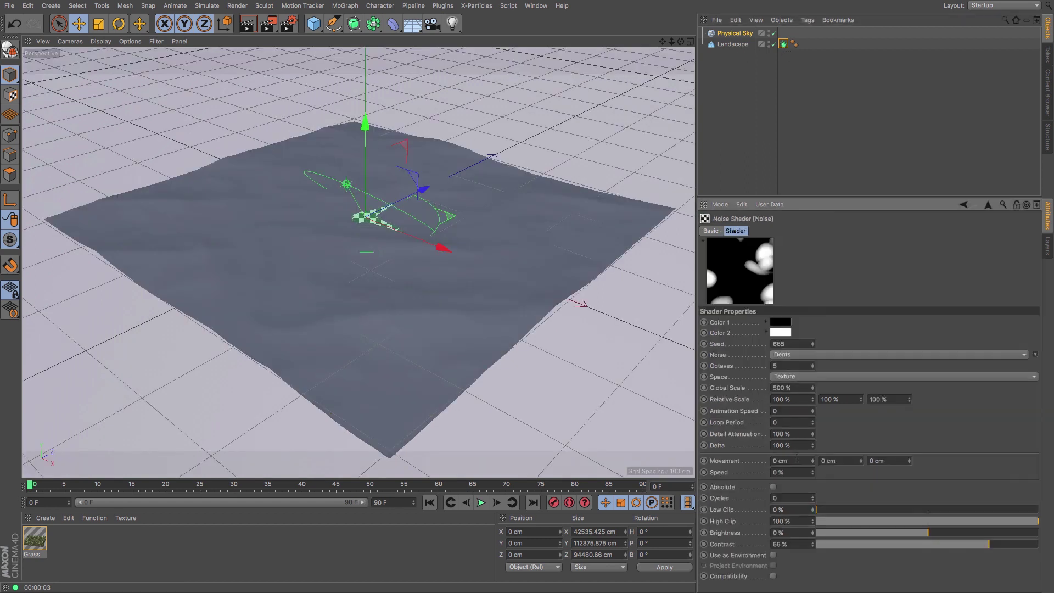
left_click(805, 377)
left_click(805, 411)
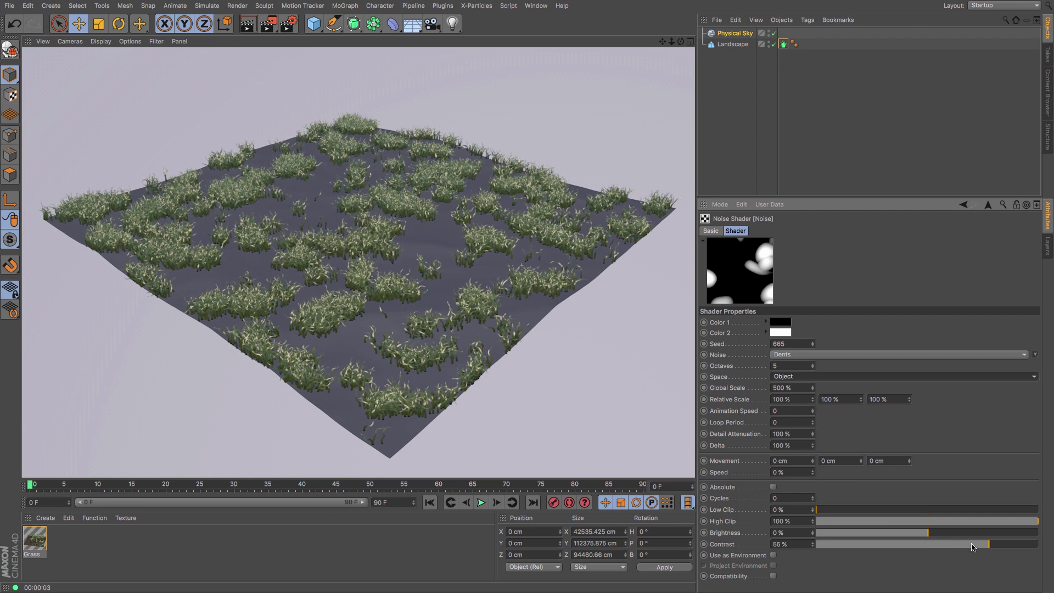
left_click_drag(971, 547, 943, 548)
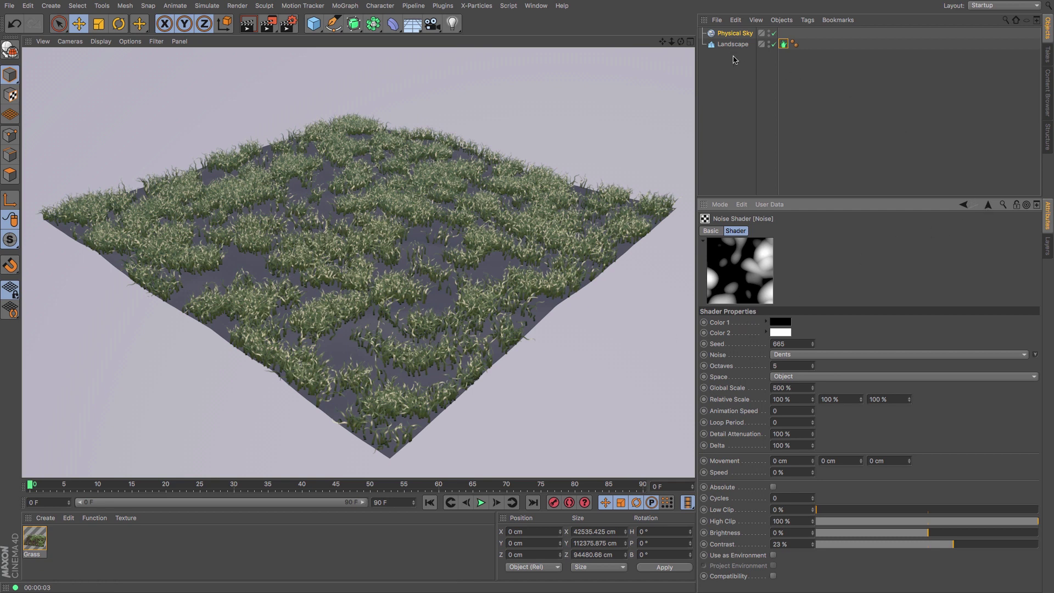
Step: Clear the noise from the grass Density Texture and load a Gradient into Color Texture
left_click(783, 44)
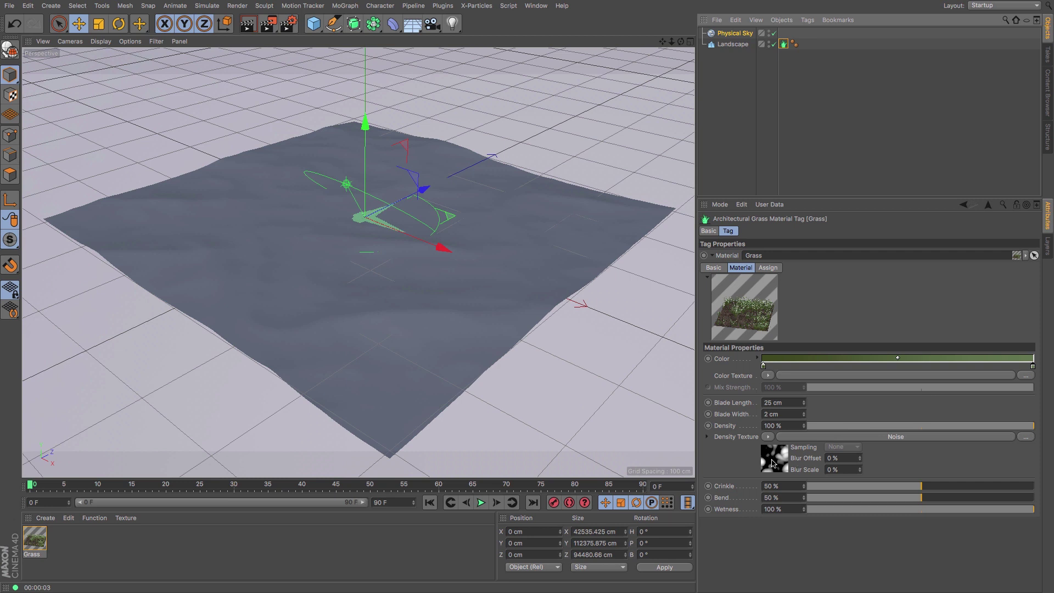
left_click(767, 437)
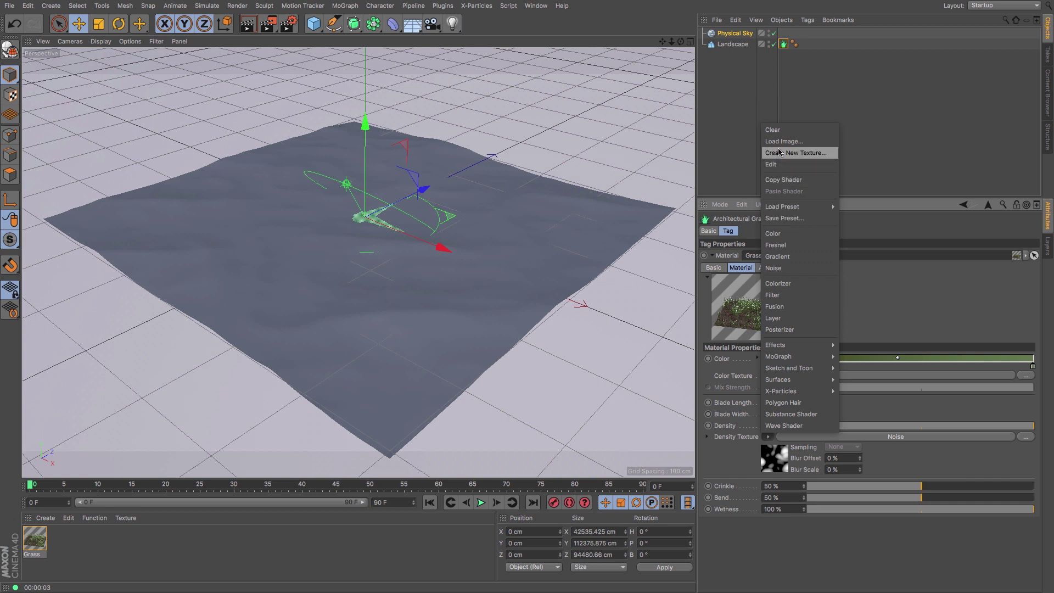
left_click(780, 130)
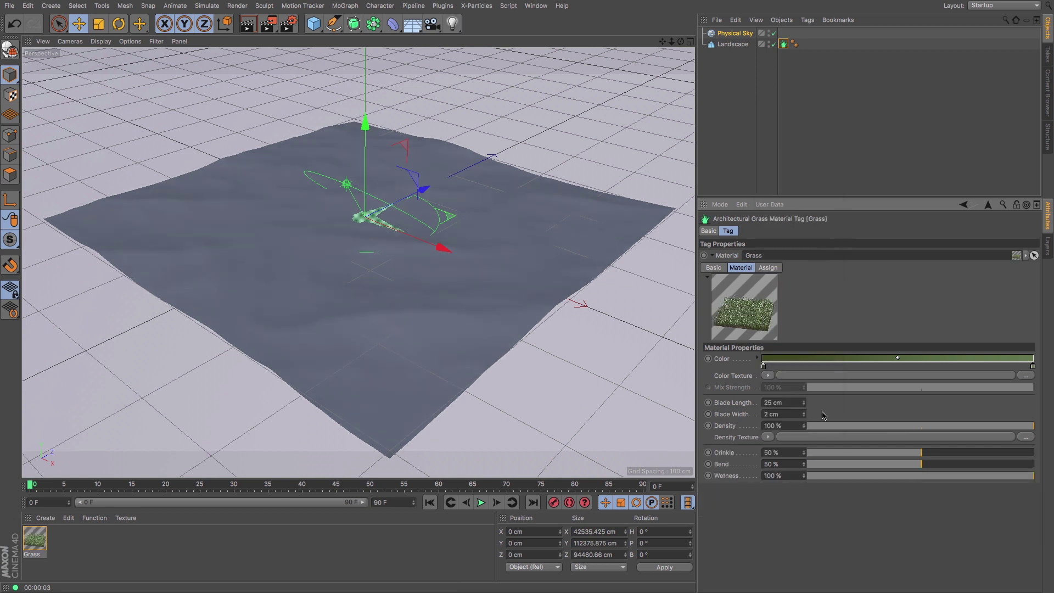
left_click(768, 376)
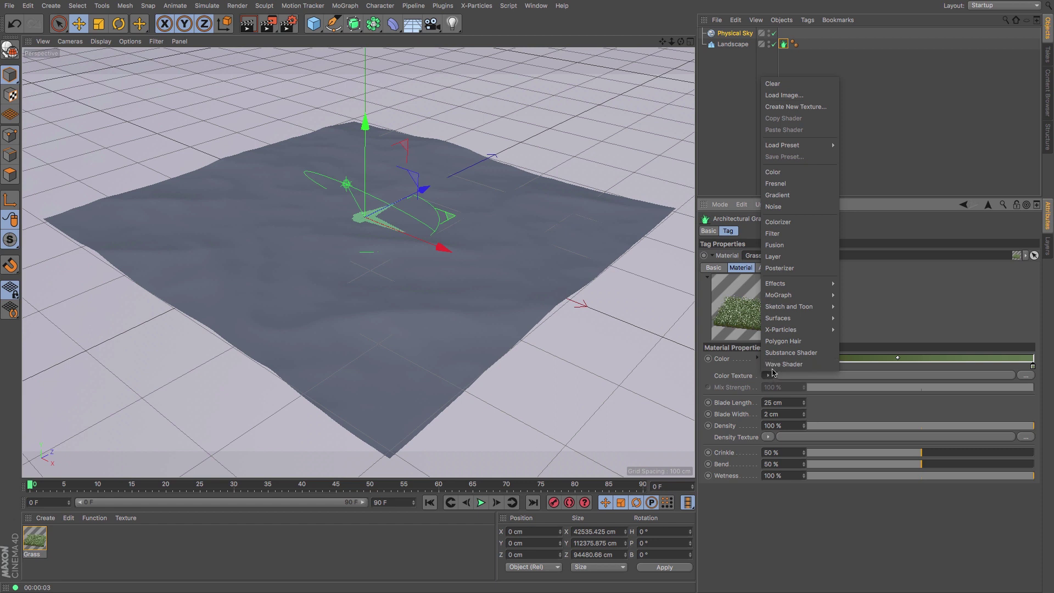
left_click(800, 200)
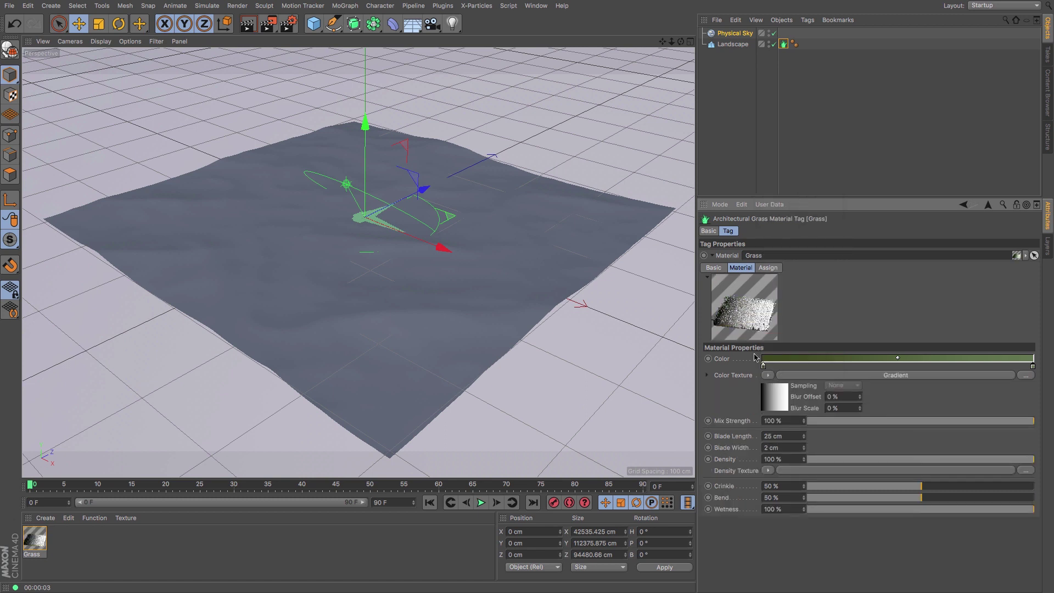
Step: Drag the Gradient's black and white knots toward the centre into a narrow dark-to-white ramp
left_click(773, 395)
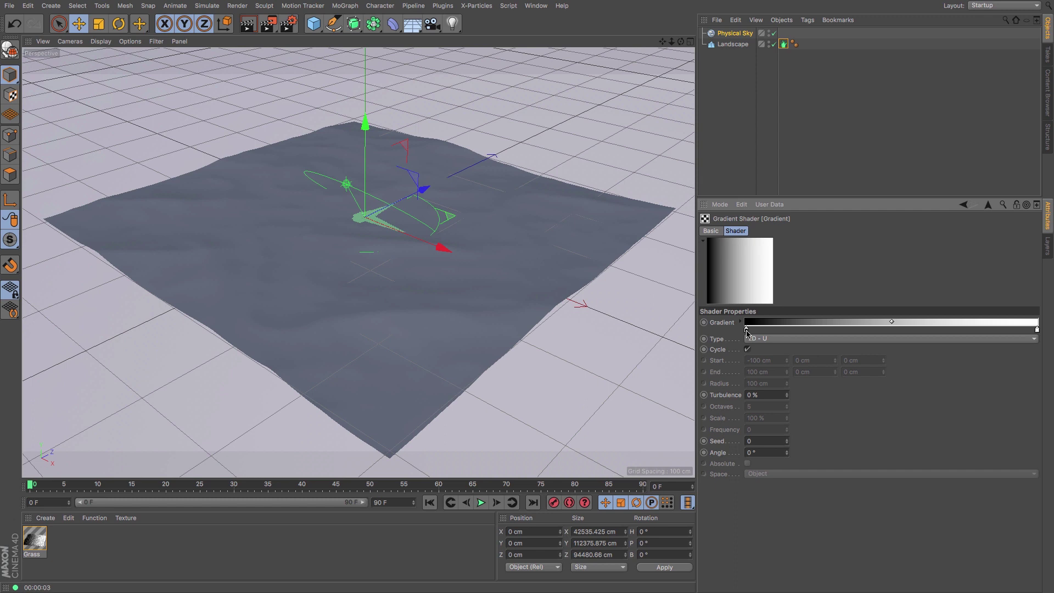
left_click_drag(747, 330, 902, 330)
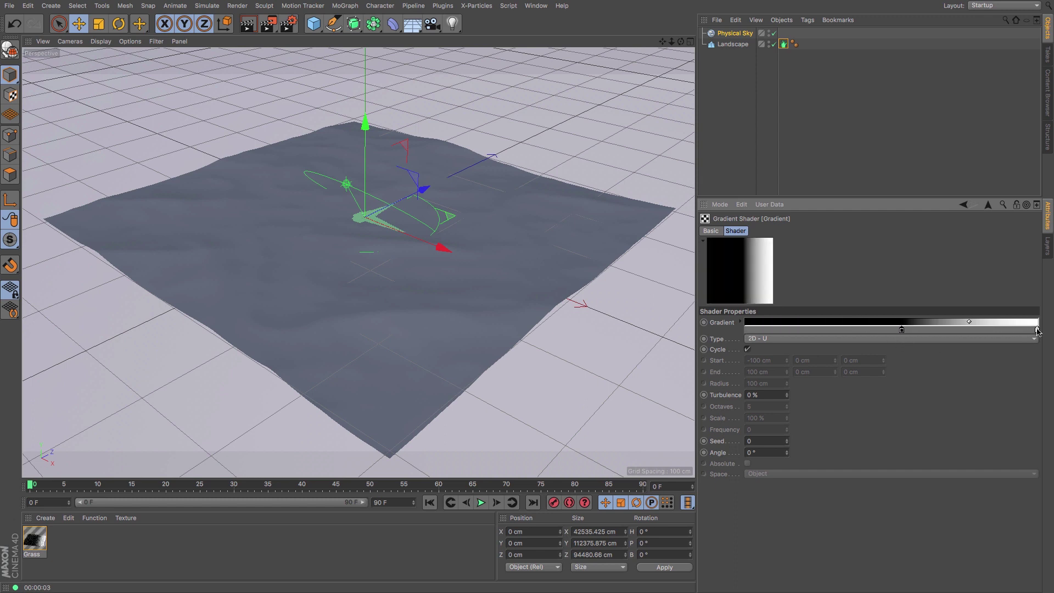
left_click_drag(1037, 329, 911, 330)
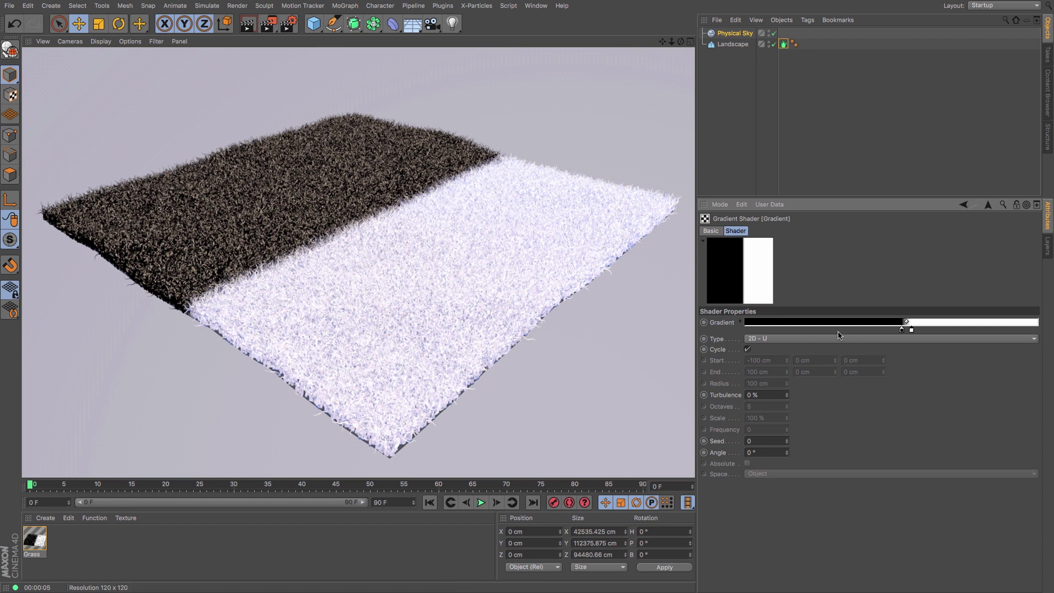
left_click_drag(901, 330, 821, 330)
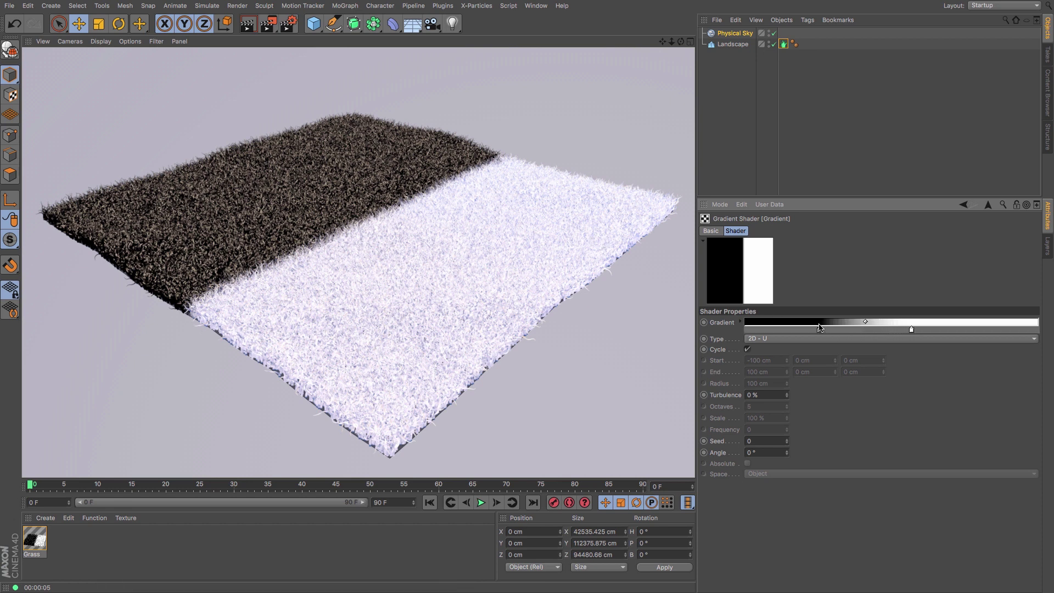
left_click_drag(911, 330, 980, 330)
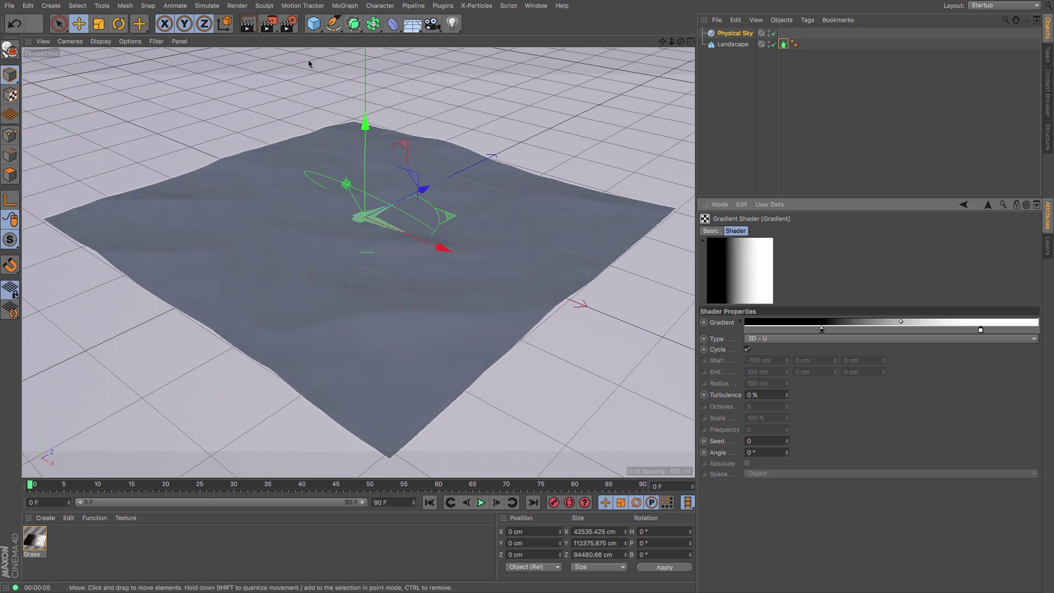
left_click(247, 24)
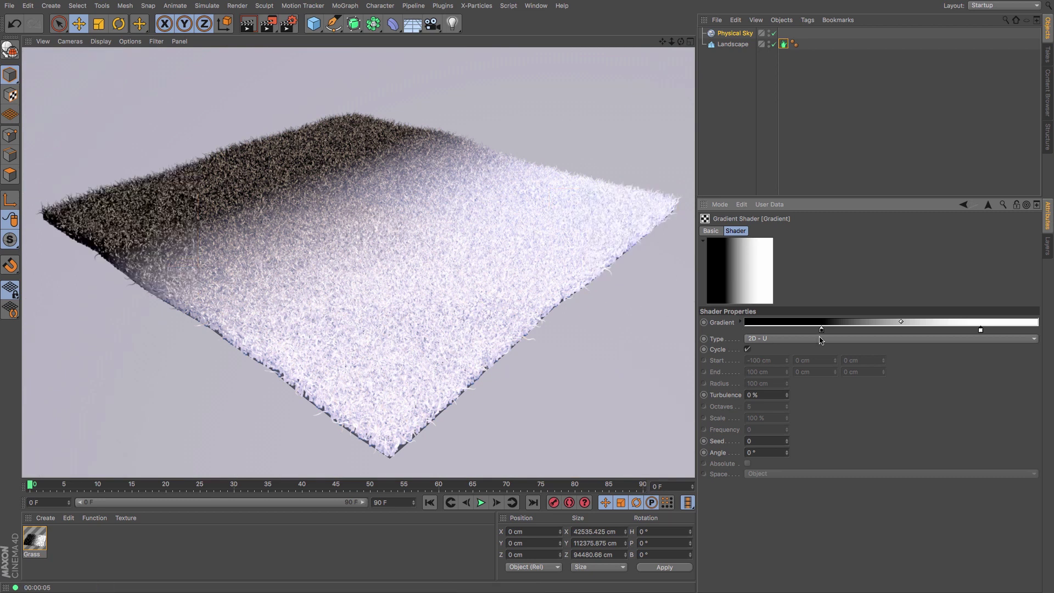
left_click_drag(980, 330, 889, 330)
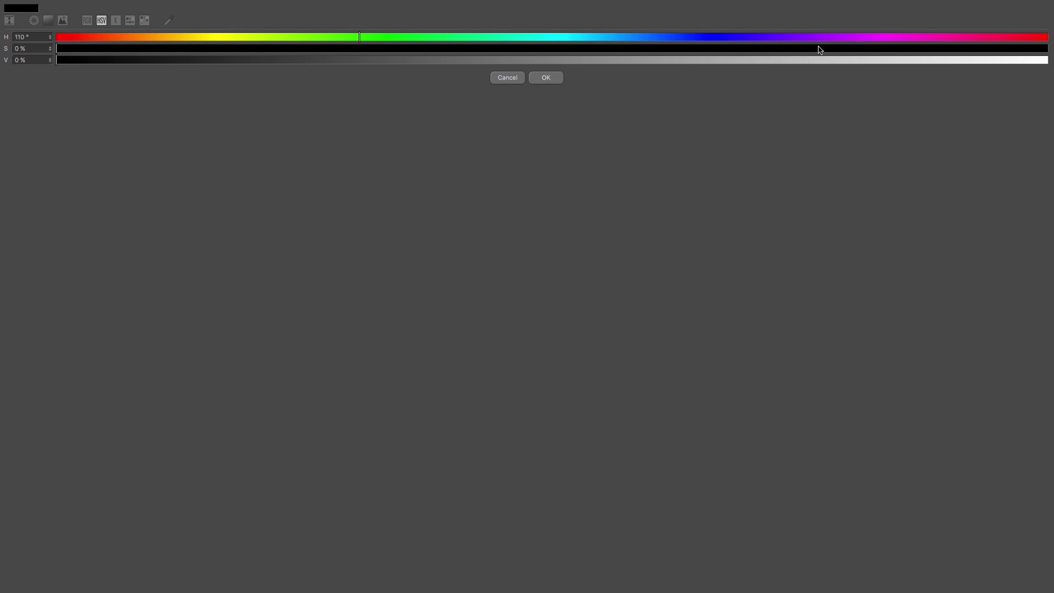
Step: Colour the knot green (H110 S77 V51), duplicate it for green-white-green, and render
left_click(819, 49)
left_click(813, 59)
left_click(579, 60)
left_click(561, 61)
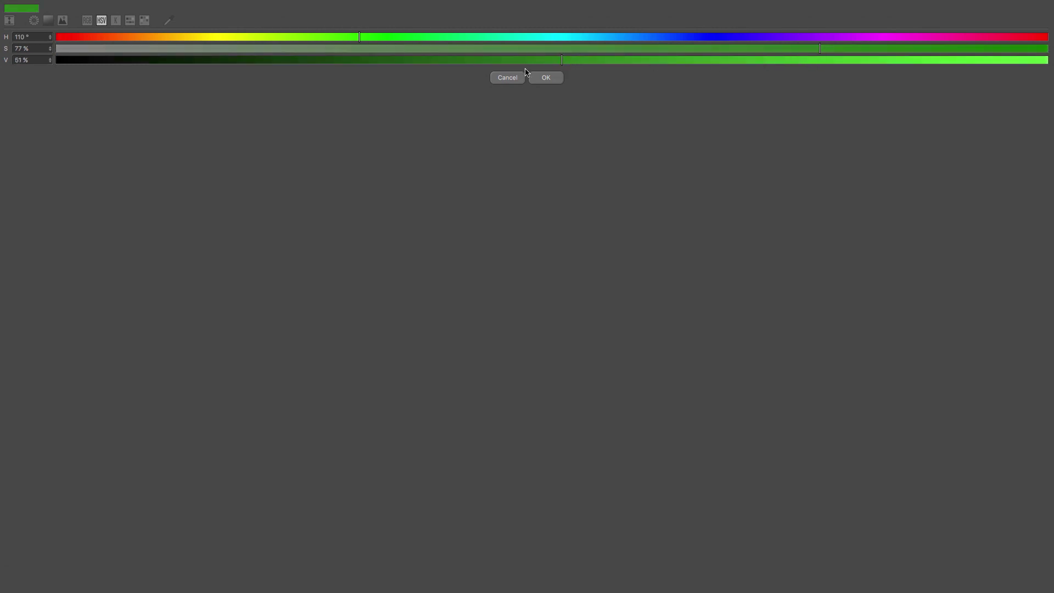
left_click(544, 77)
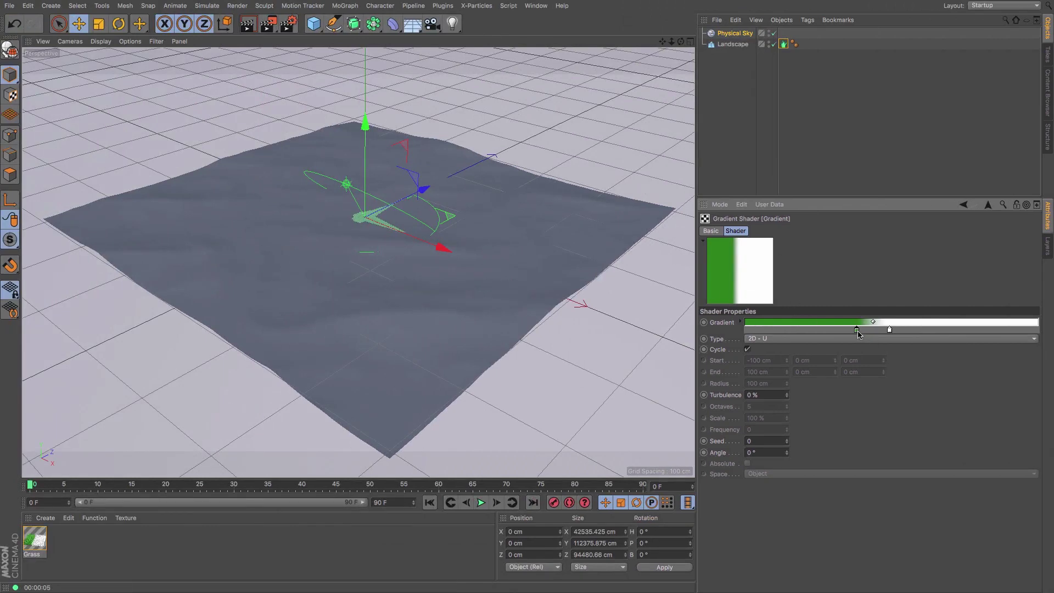
left_click_drag(857, 333, 887, 333, "ctrl")
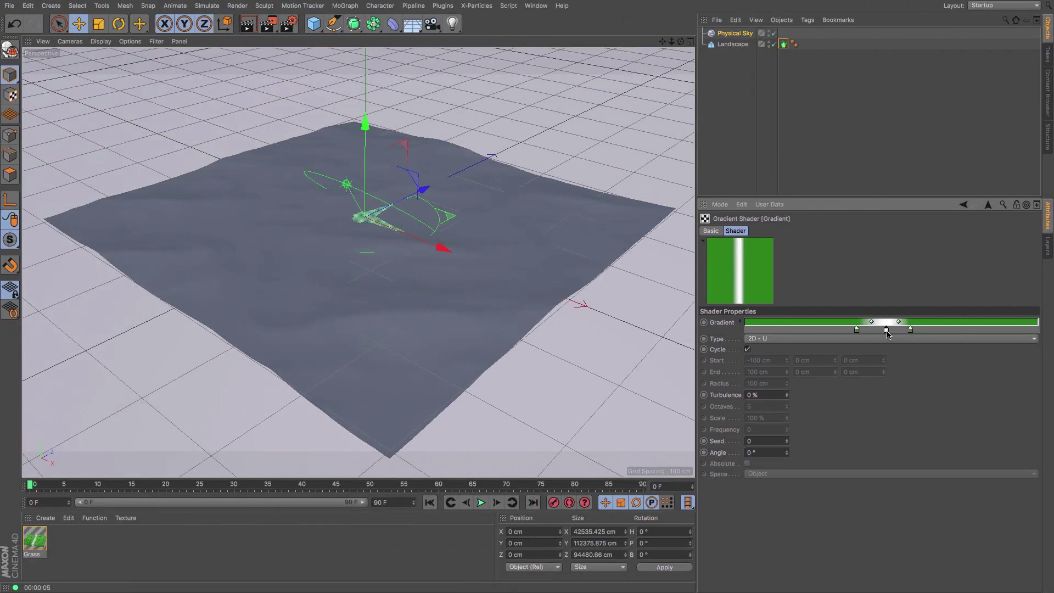
left_click(250, 27)
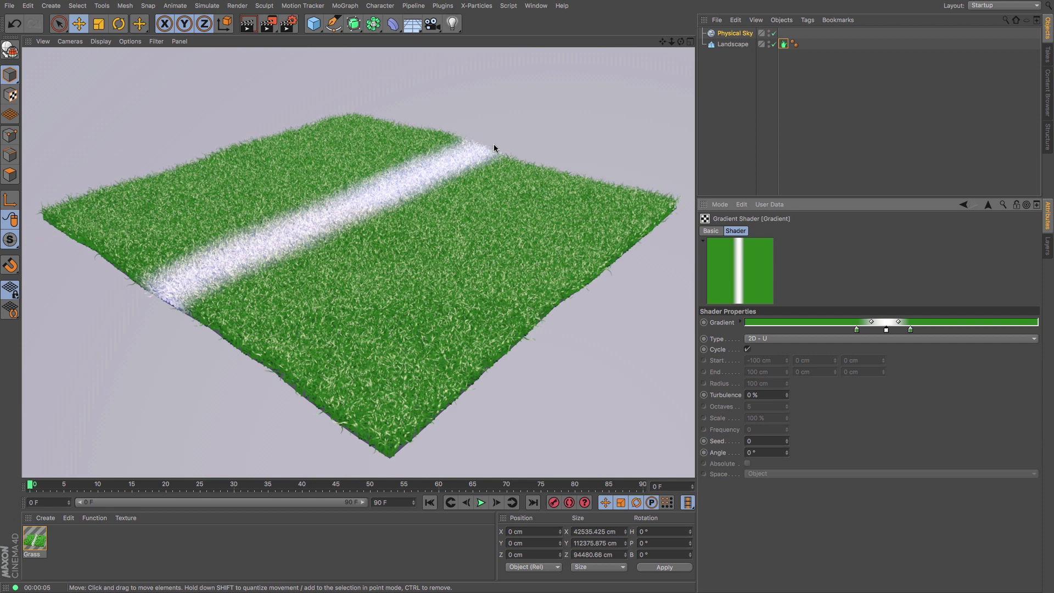
Step: Lower the grass Wetness to 23% and briefly recheck the gradient colour texture
left_click(987, 205)
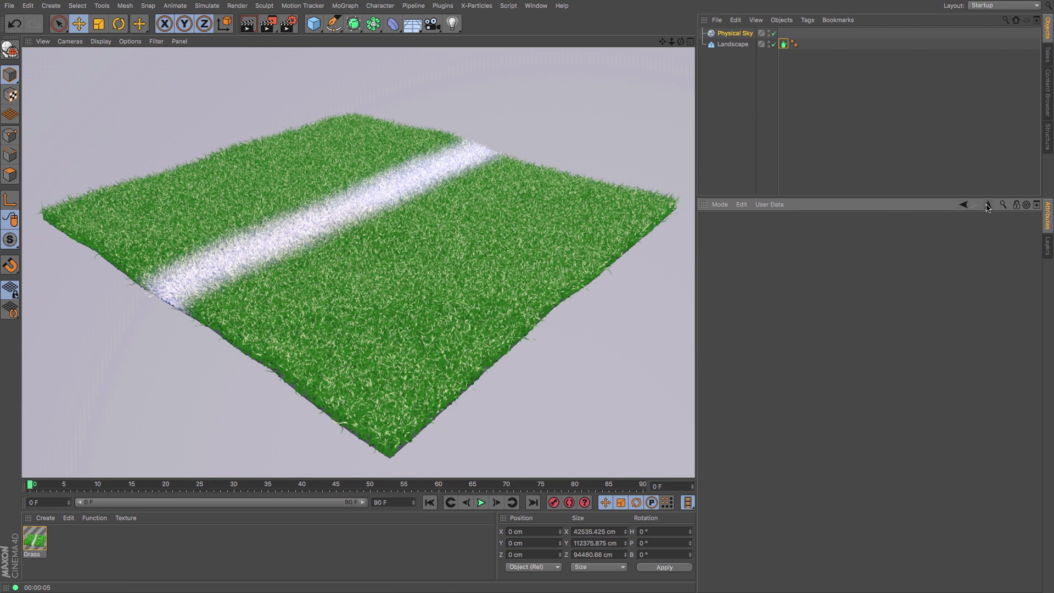
left_click(783, 44)
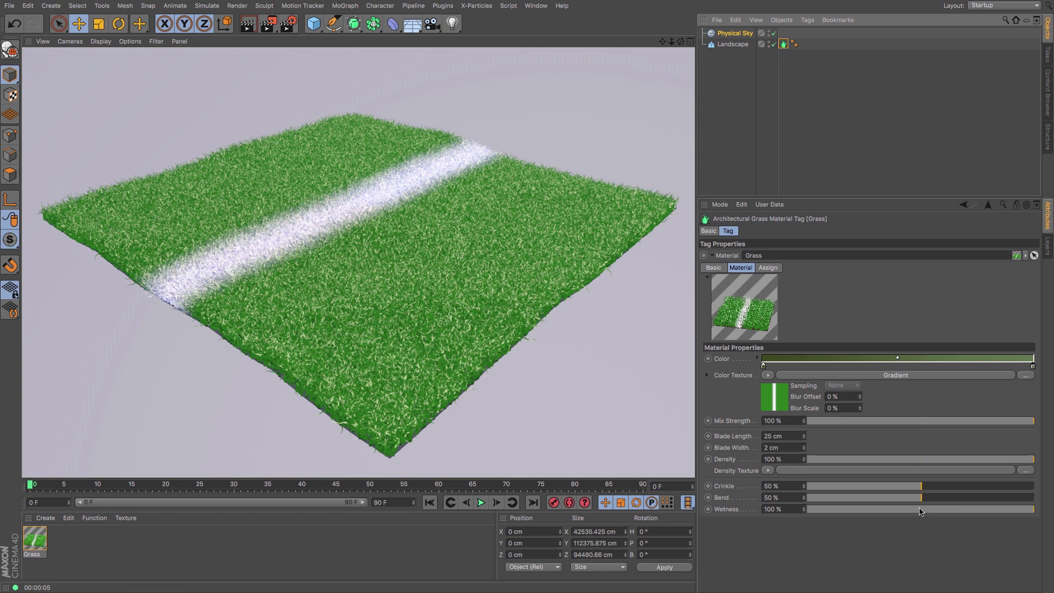
left_click_drag(921, 512, 860, 513)
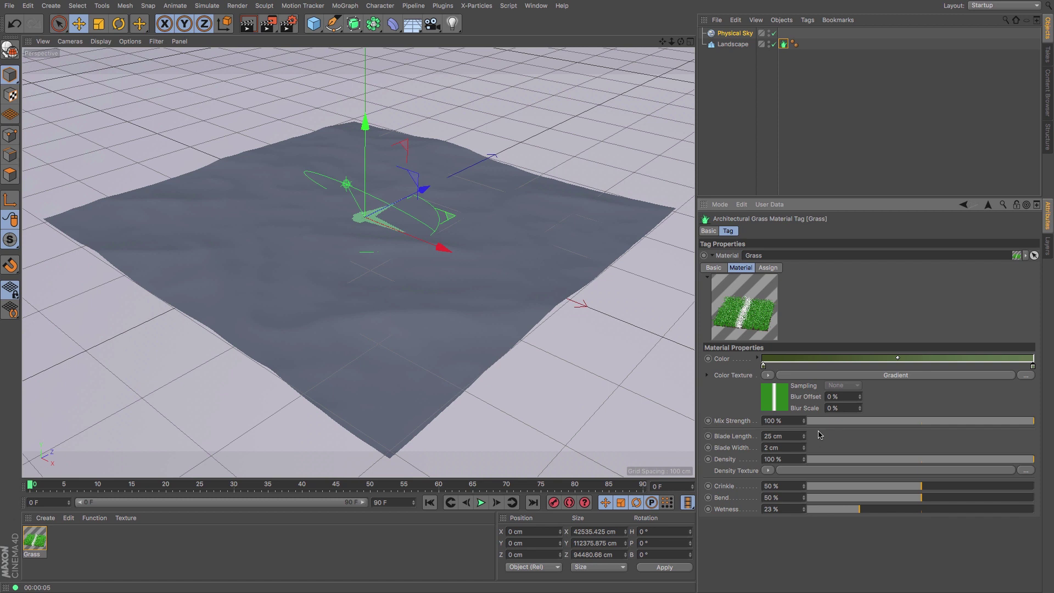
left_click(778, 401)
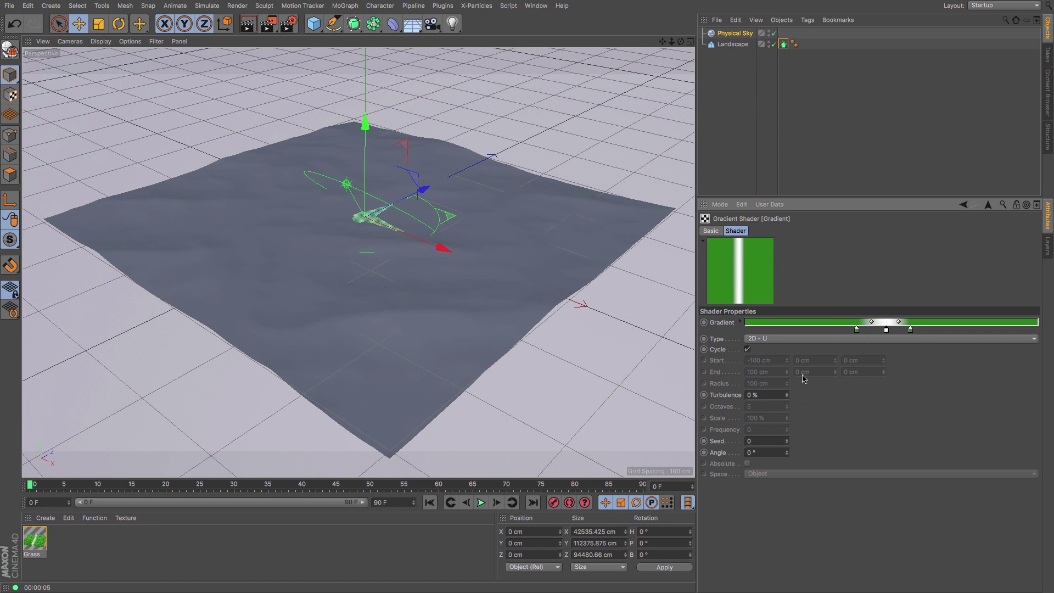
left_click(964, 205)
Step: Replace the Color Texture with a Noise shader and set its two colours to dark and bright green
left_click(768, 375)
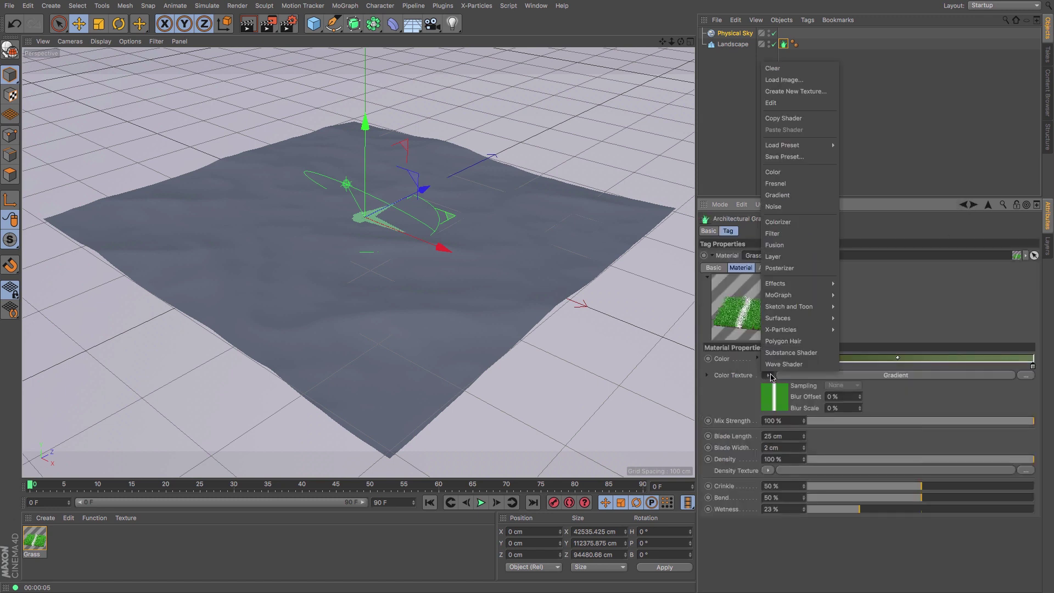
left_click(776, 207)
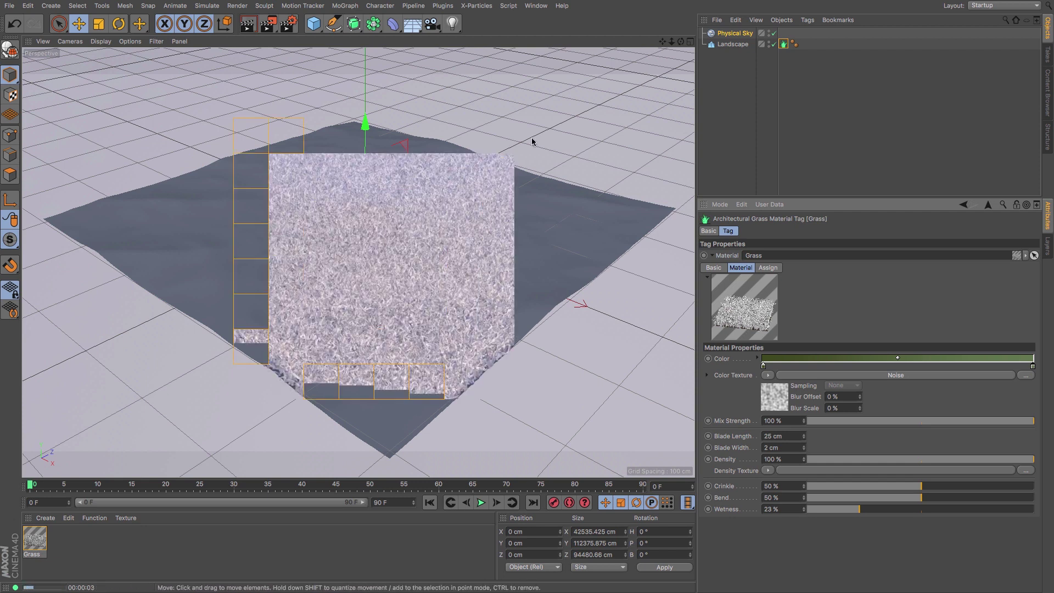
left_click(772, 402)
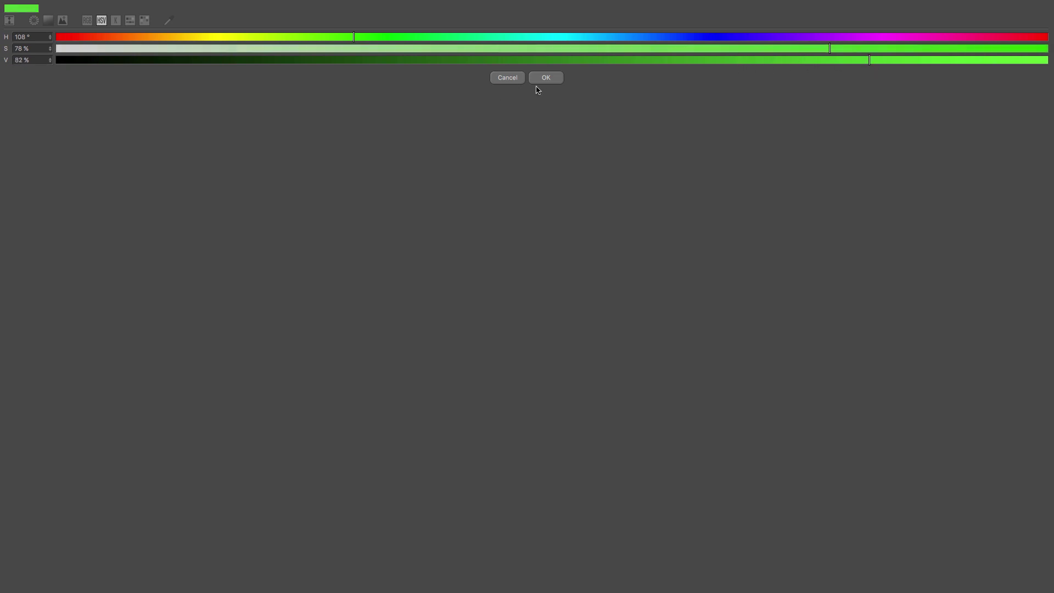
left_click(545, 77)
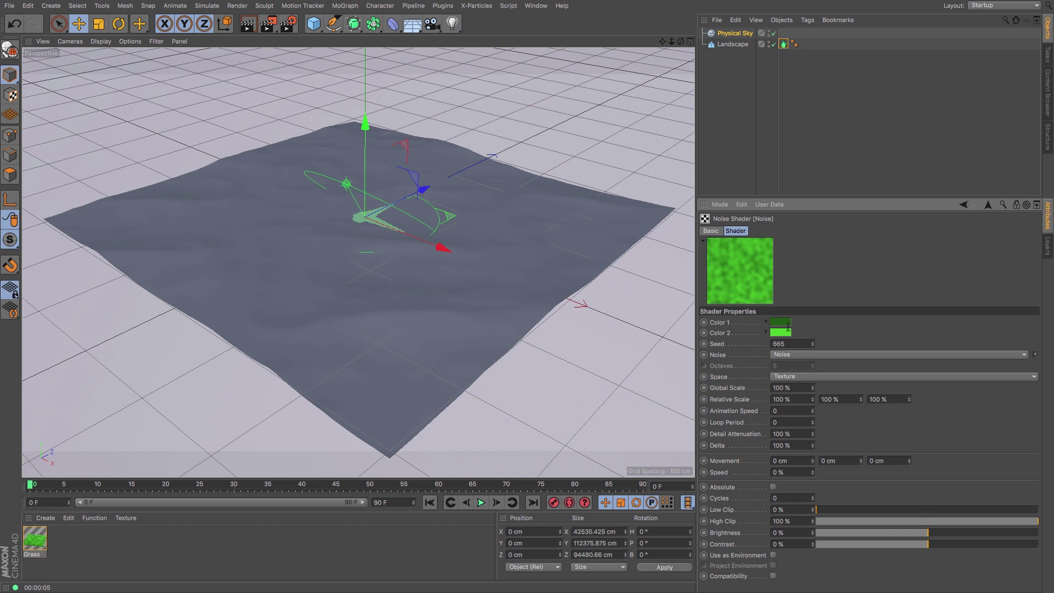
Step: Set the grass noise Space to Object, raise Contrast to 88%, and adjust its tones
left_click(829, 377)
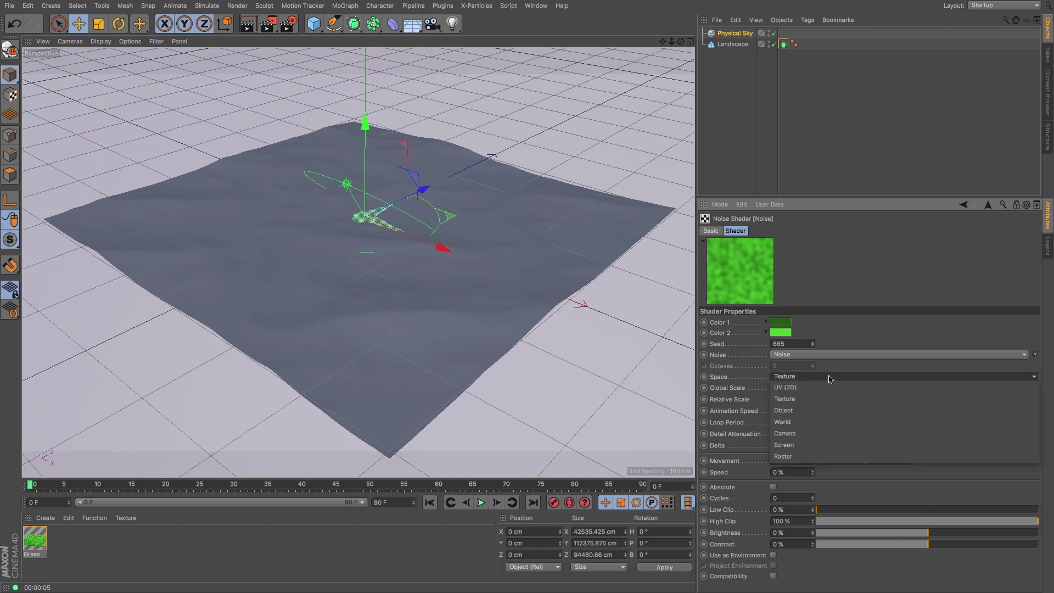
left_click(818, 411)
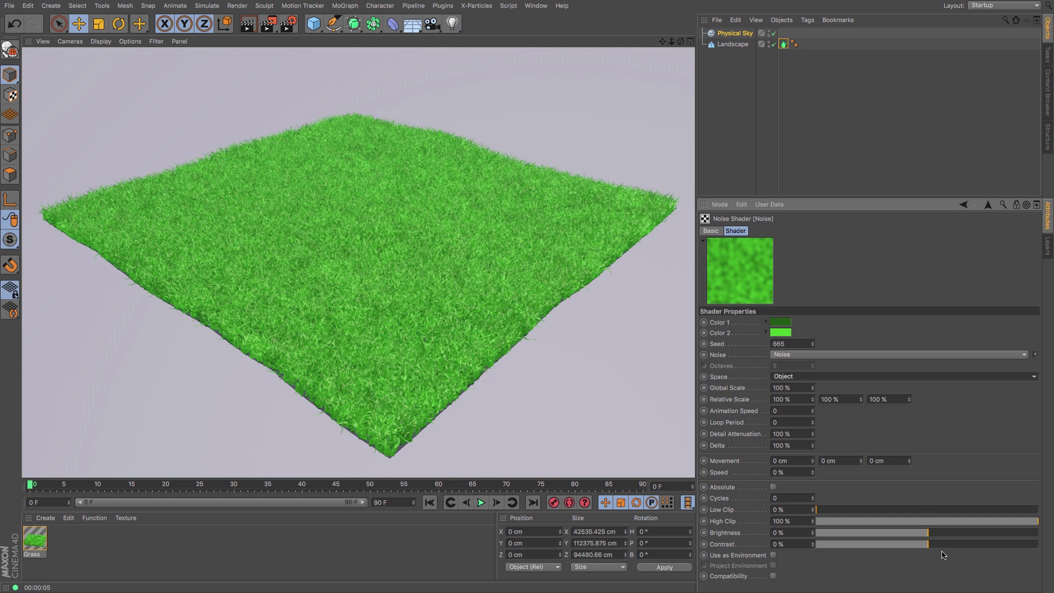
left_click_drag(939, 546, 1026, 545)
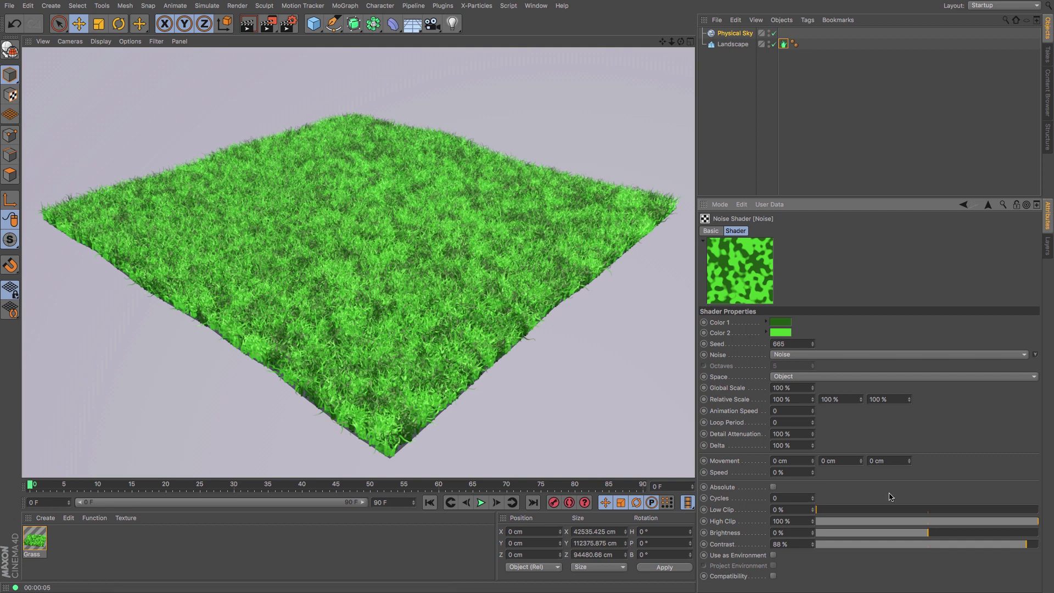
mouse_move(928, 535)
left_mouse_down()
mouse_move(961, 538)
mouse_move(941, 537)
left_mouse_up()
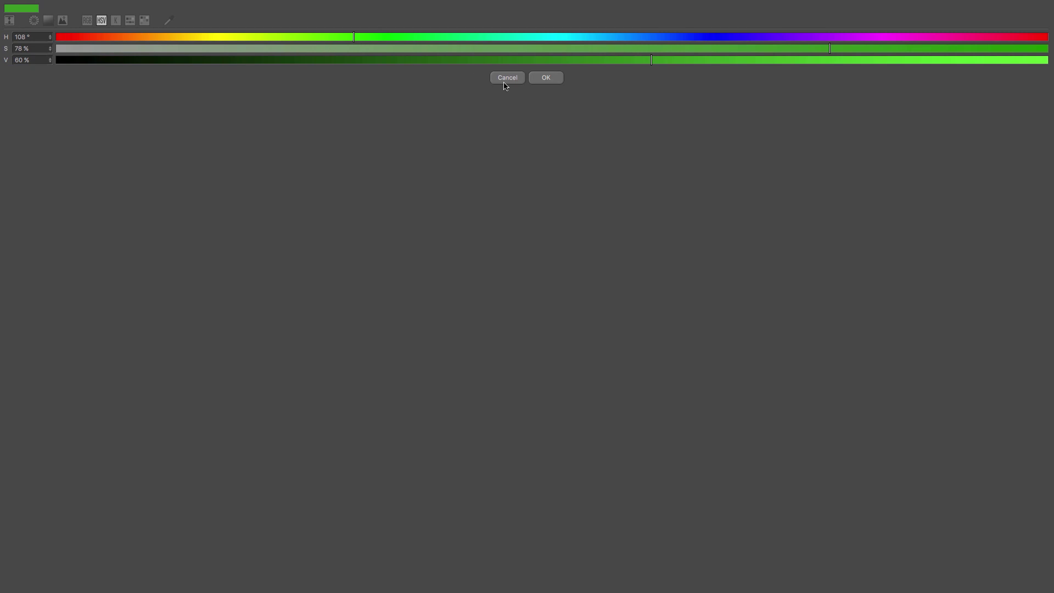
Step: Shift the second noise colour to olive (hue 70°), then set Brightness -18% and Contrast 79%
left_click_drag(256, 37, 250, 36)
left_click(546, 77)
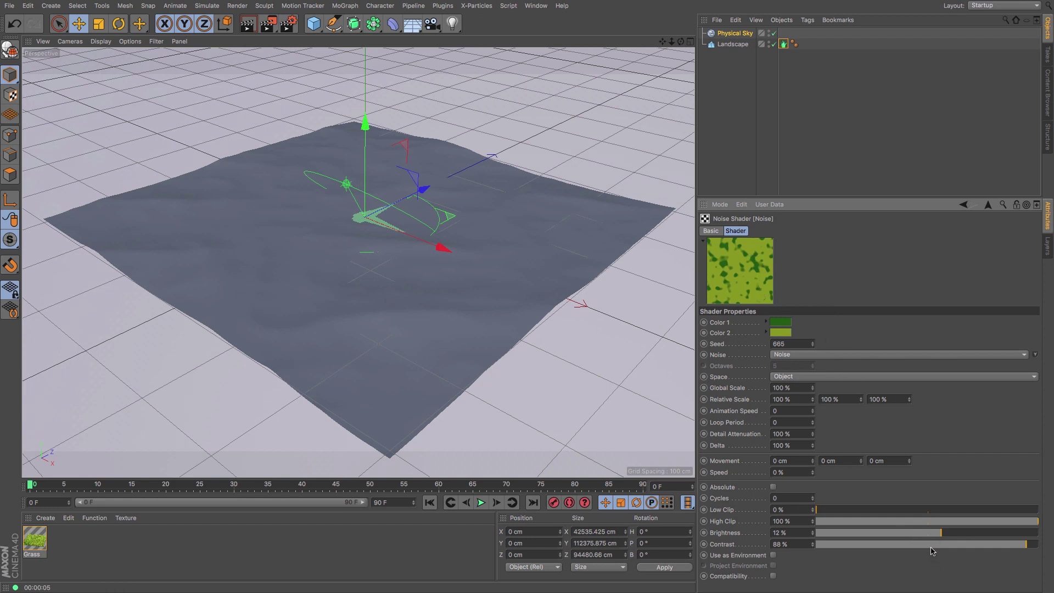
left_click_drag(927, 543, 1015, 544)
left_click(896, 533)
left_click_drag(896, 532, 907, 537)
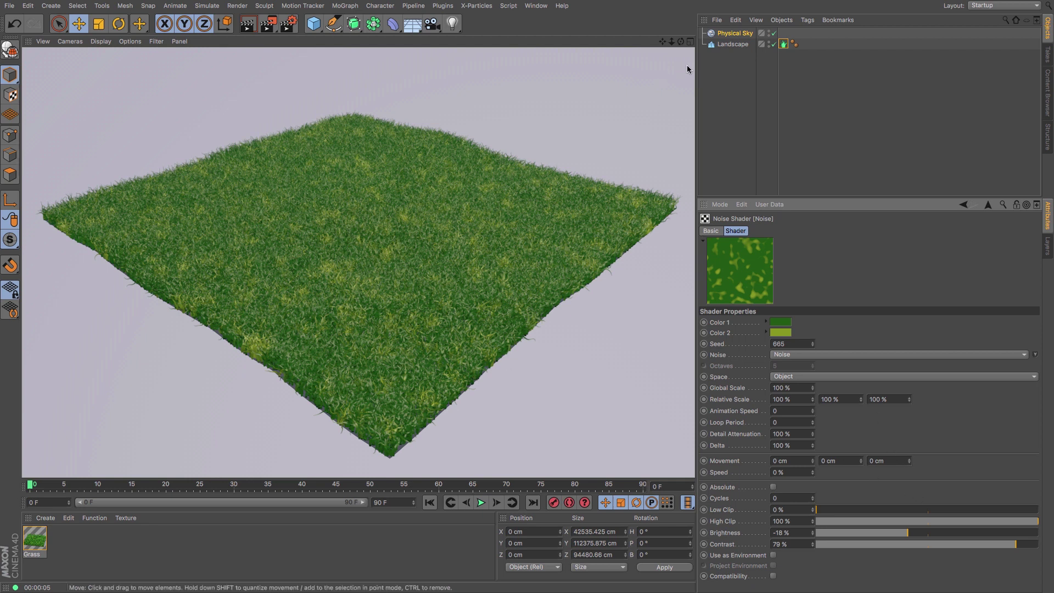
Step: Orbit the viewport down for a low, close view across the grass
left_click_drag(681, 42, 548, 62)
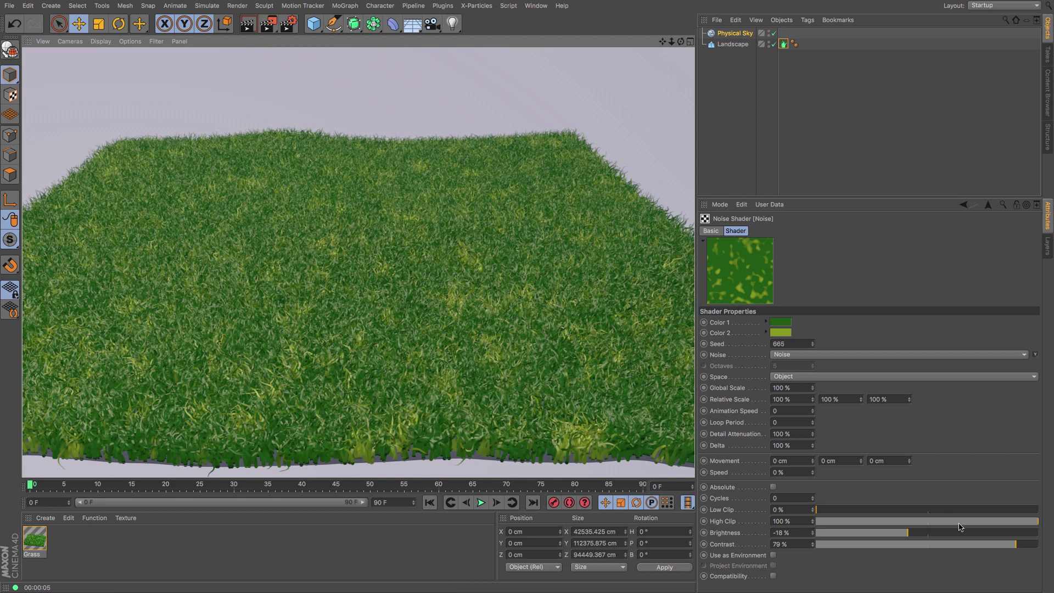
Step: Readjust the noise Contrast, set grass Wetness 10%, Bend 27%, Crinkle 28%, and render
left_click(909, 544)
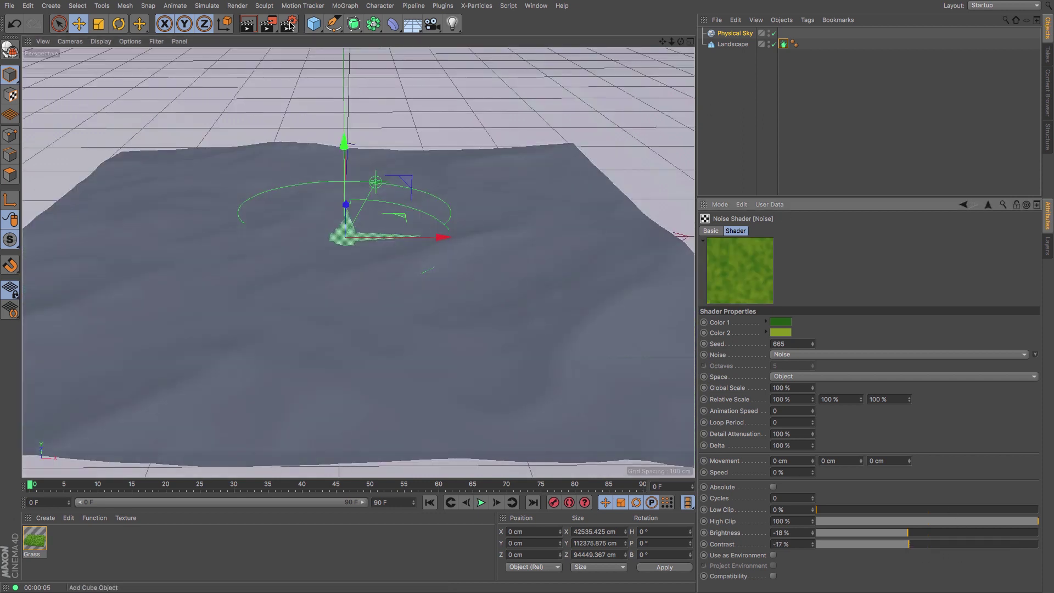
left_click(1001, 544)
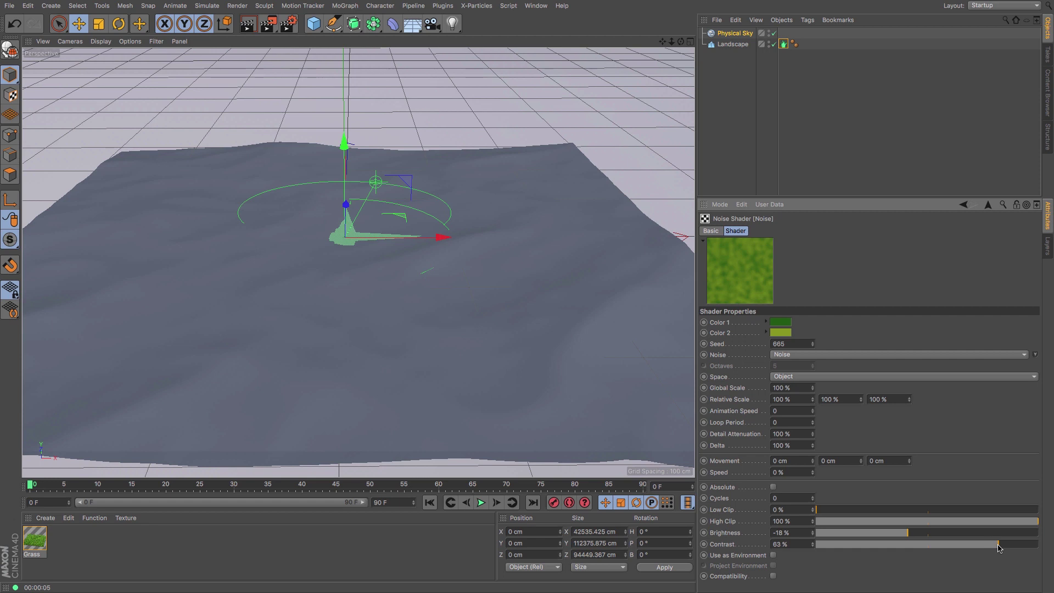
left_click(783, 44)
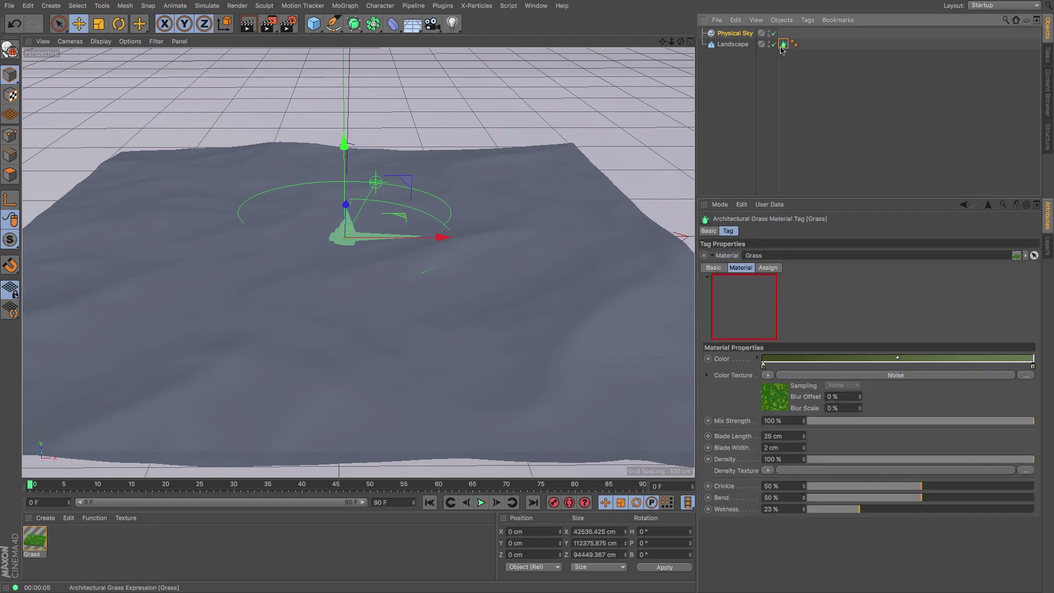
left_click(829, 509)
left_click(869, 497)
left_click(870, 487)
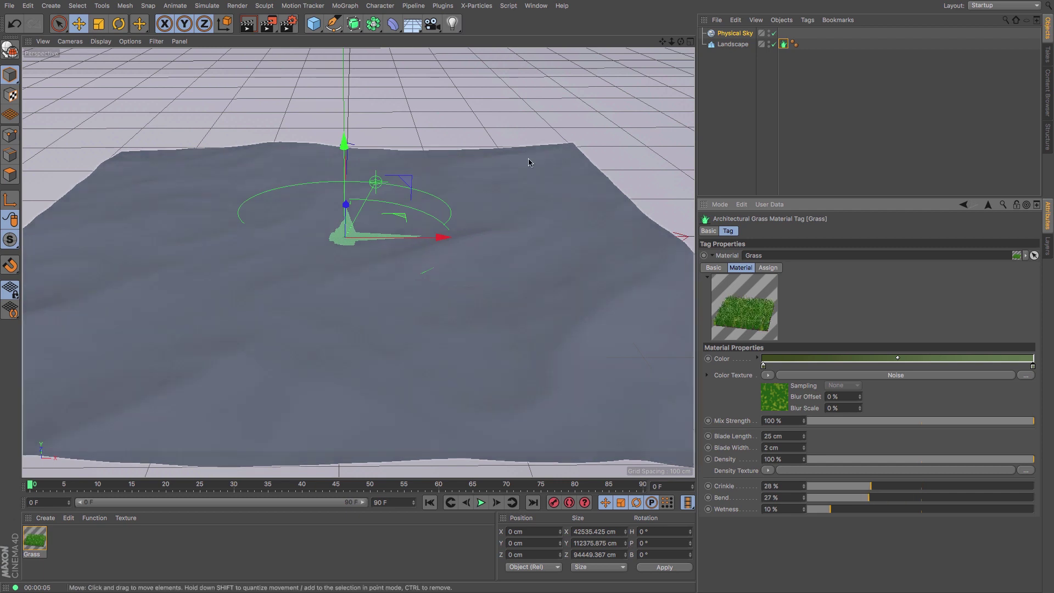
left_click(247, 24)
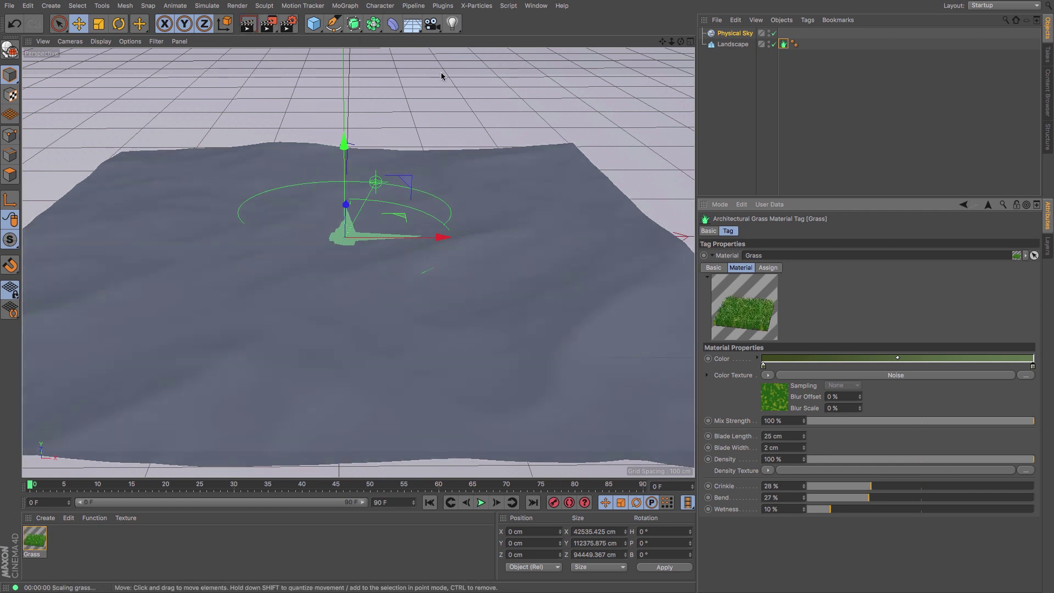